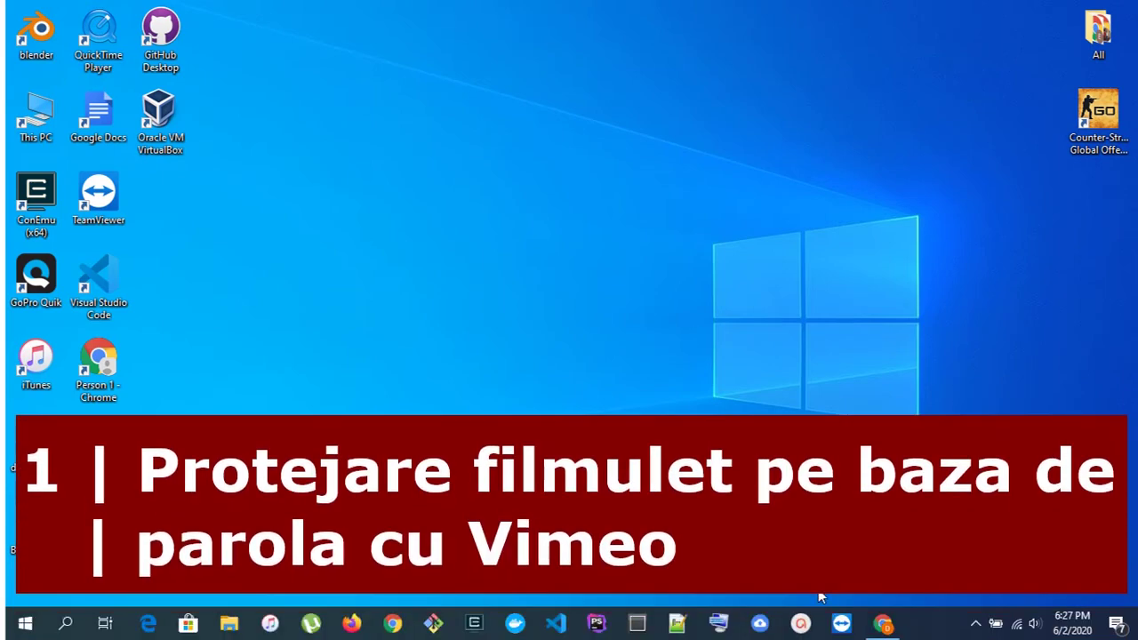
# - Bring the Chrome window showing the vimeo.com homepage to the front
pyautogui.click(882, 623)
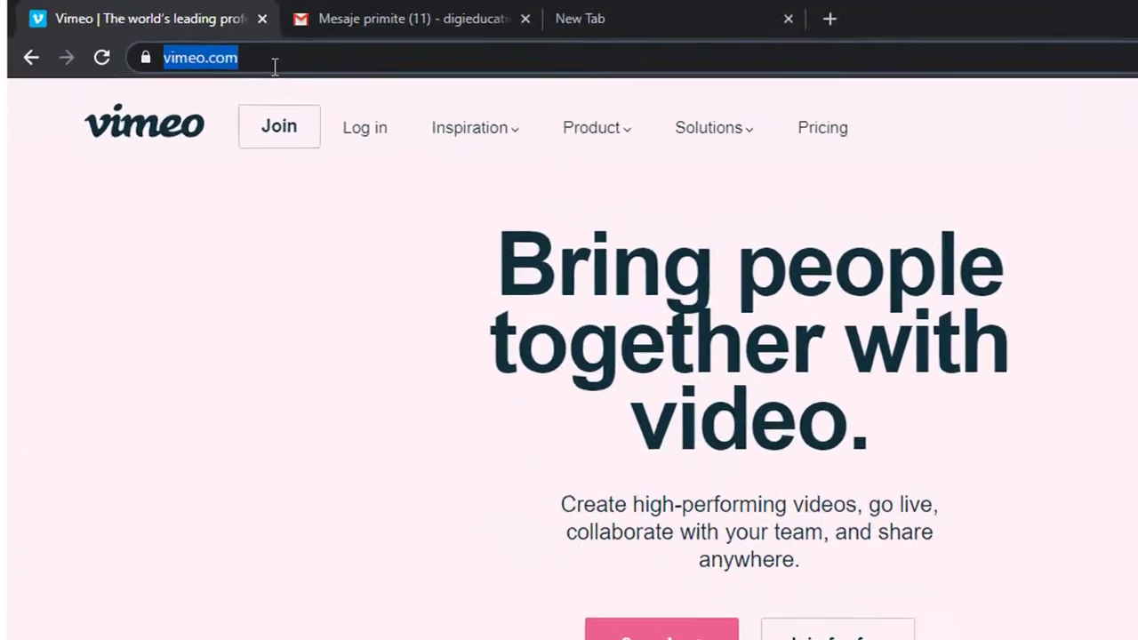
# - Join Vimeo for free with a Google account and decline the paid upgrade offer
pyautogui.press('Return')
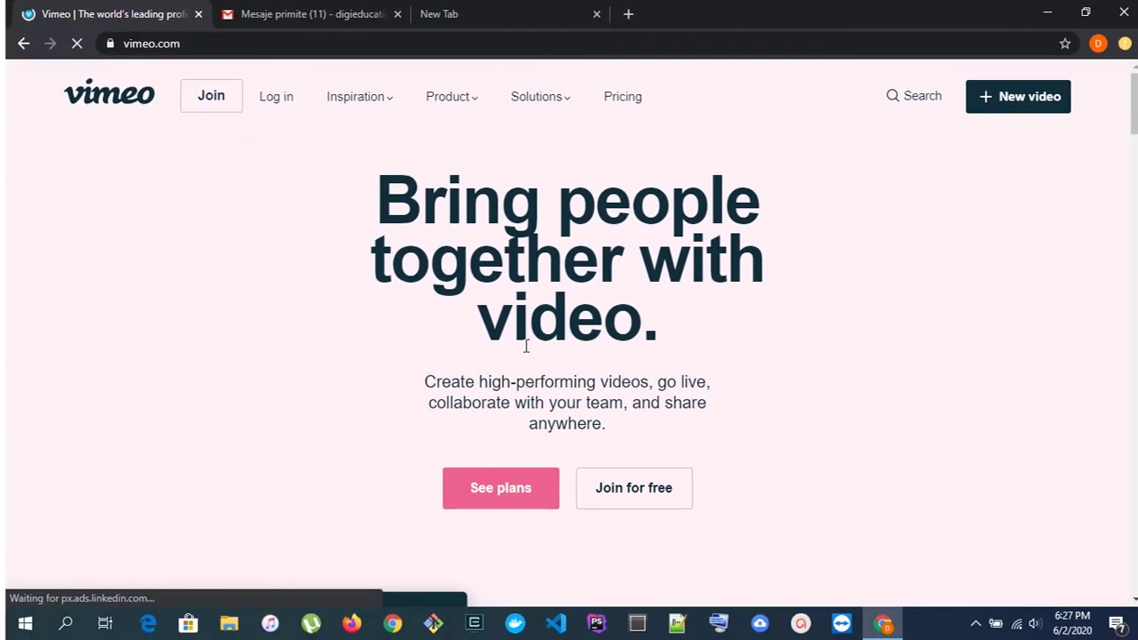
pyautogui.click(610, 486)
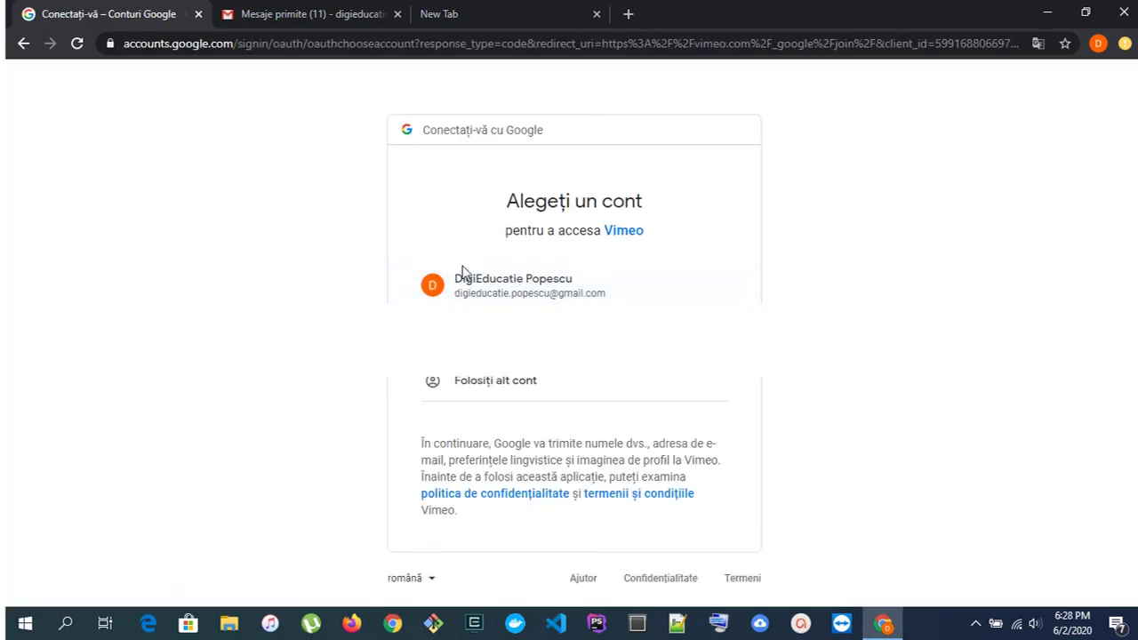
pyautogui.click(463, 271)
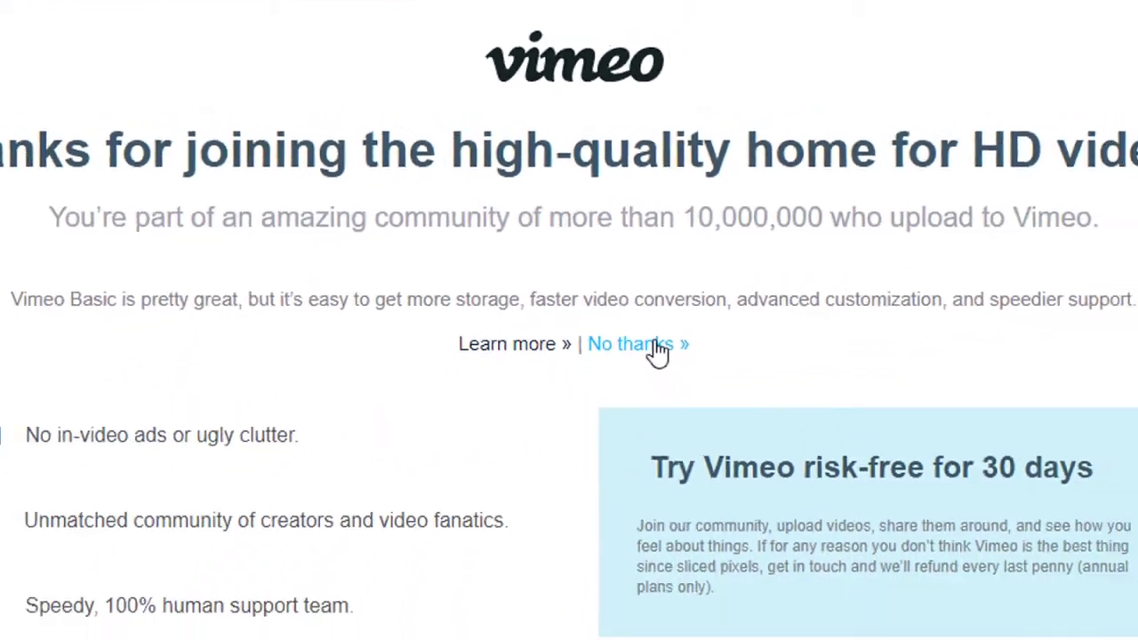
pyautogui.click(653, 347)
# - Highlight the 500MB weekly and 5GB total upload allowances on the Home dashboard
pyautogui.moveTo(37, 561); pyautogui.dragTo(143, 559)
pyautogui.click(127, 578)
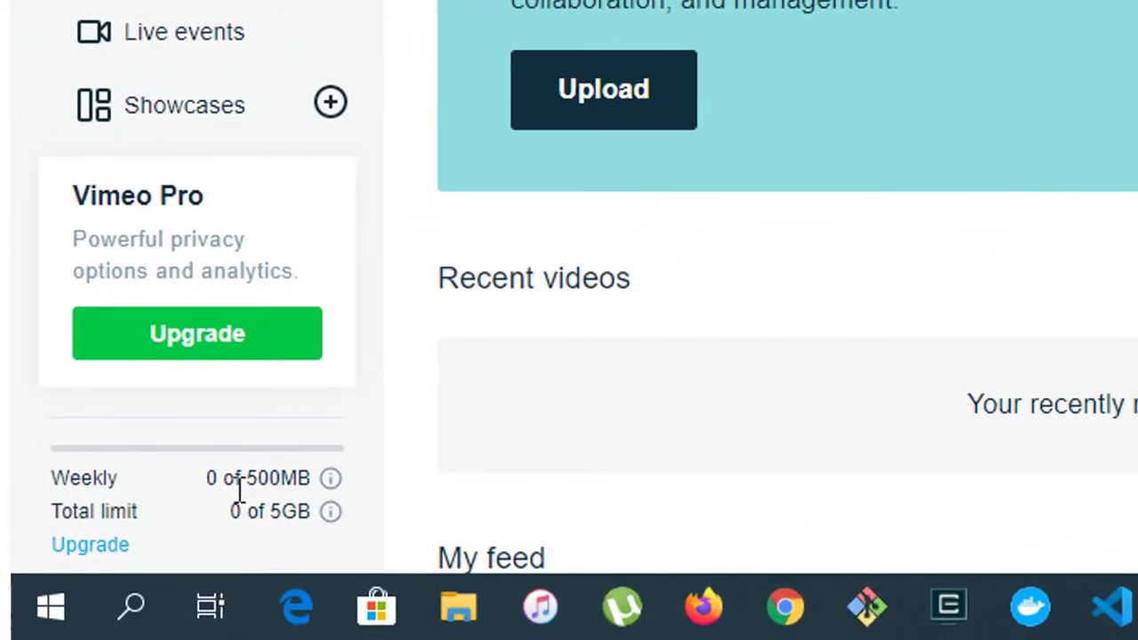
pyautogui.moveTo(239, 489); pyautogui.dragTo(254, 485)
pyautogui.click(266, 482)
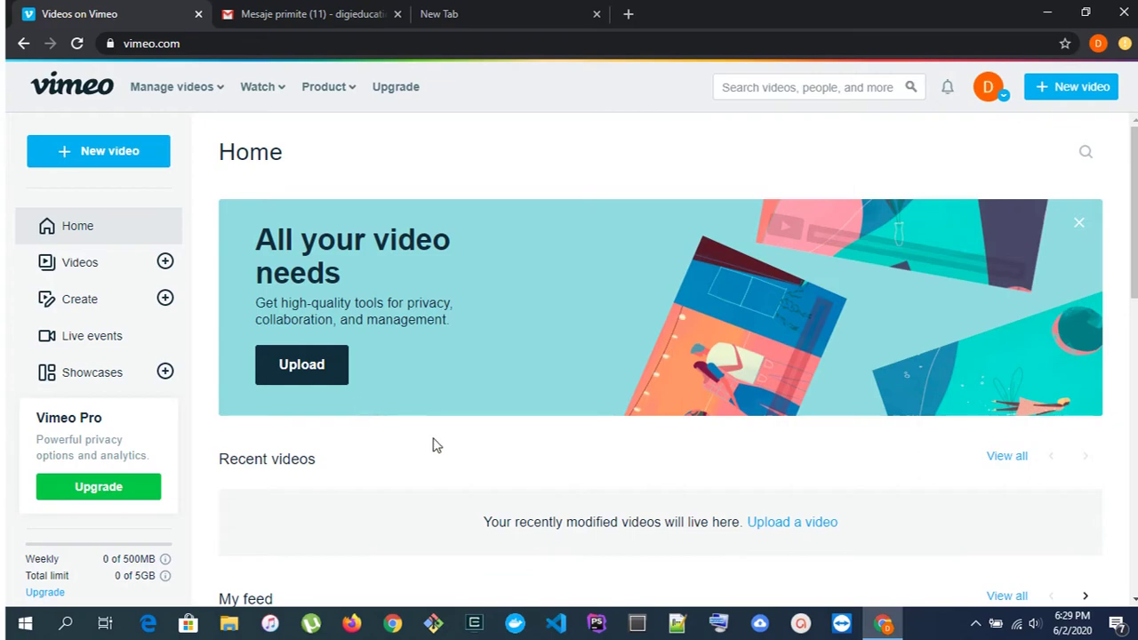
pyautogui.scroll(-6, 436, 444)
pyautogui.scroll(6, 436, 445)
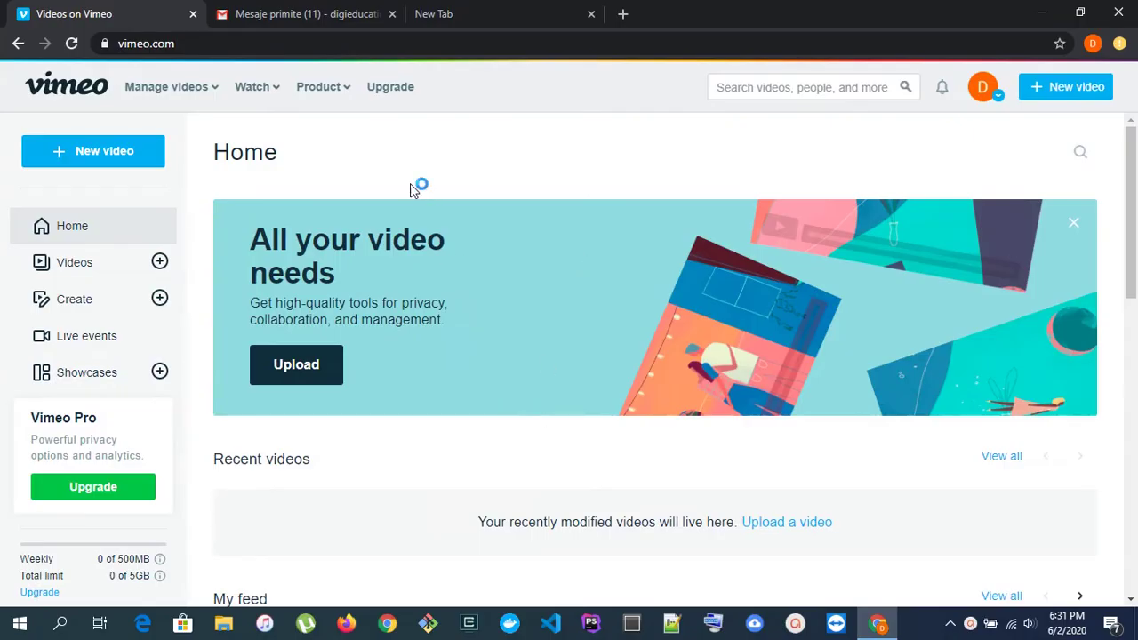
# - Upload android_viteza_optimizare_final.mp4 from the Desktop to Vimeo
pyautogui.click(124, 157)
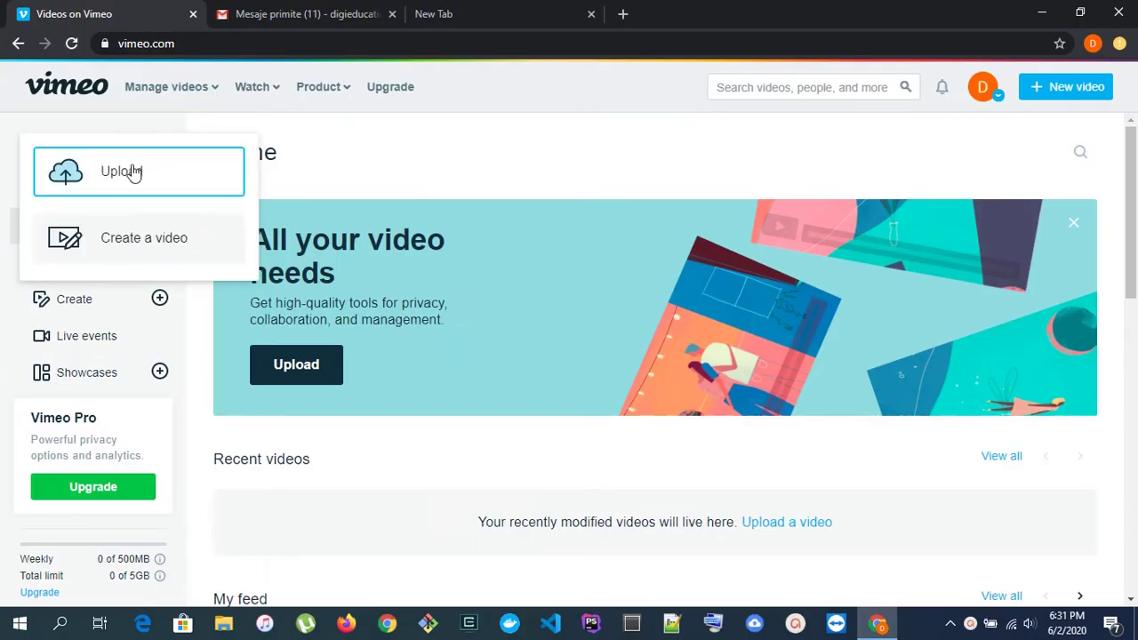
pyautogui.click(154, 172)
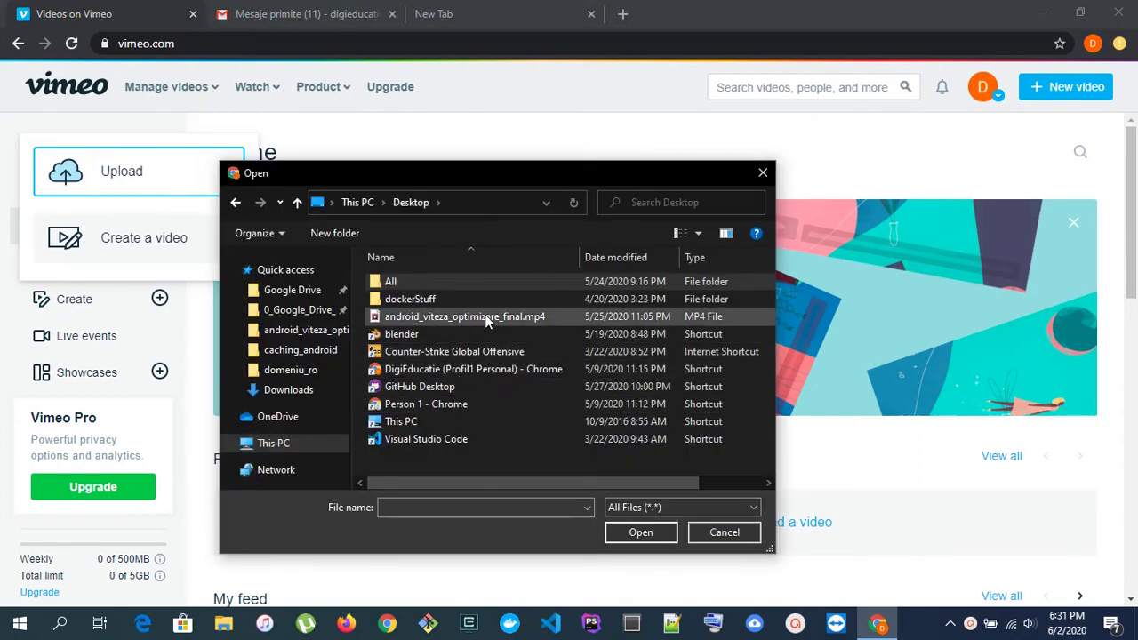
pyautogui.doubleClick(485, 317)
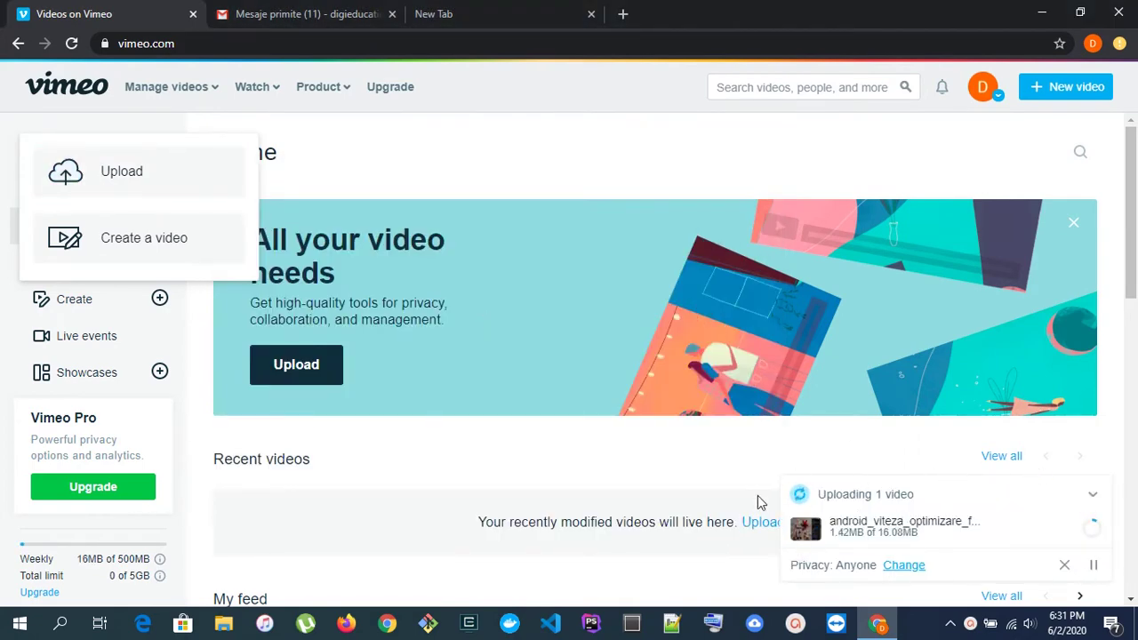
pyautogui.scroll(-3, 576, 273)
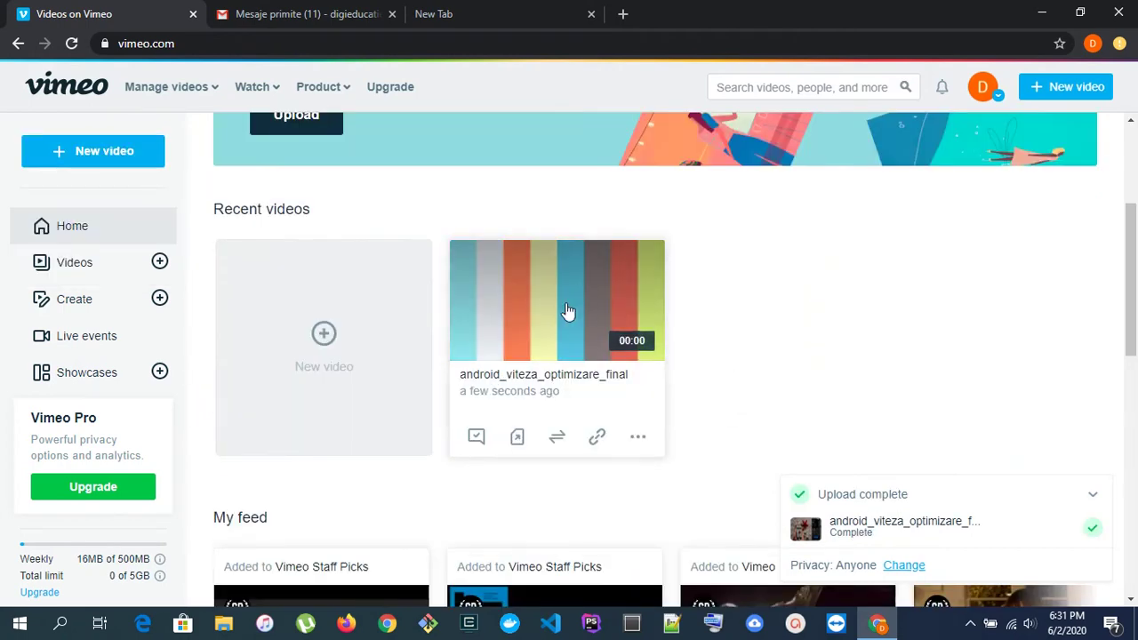
# - Open the new video's settings page and find the Who can watch? privacy option
pyautogui.click(554, 309)
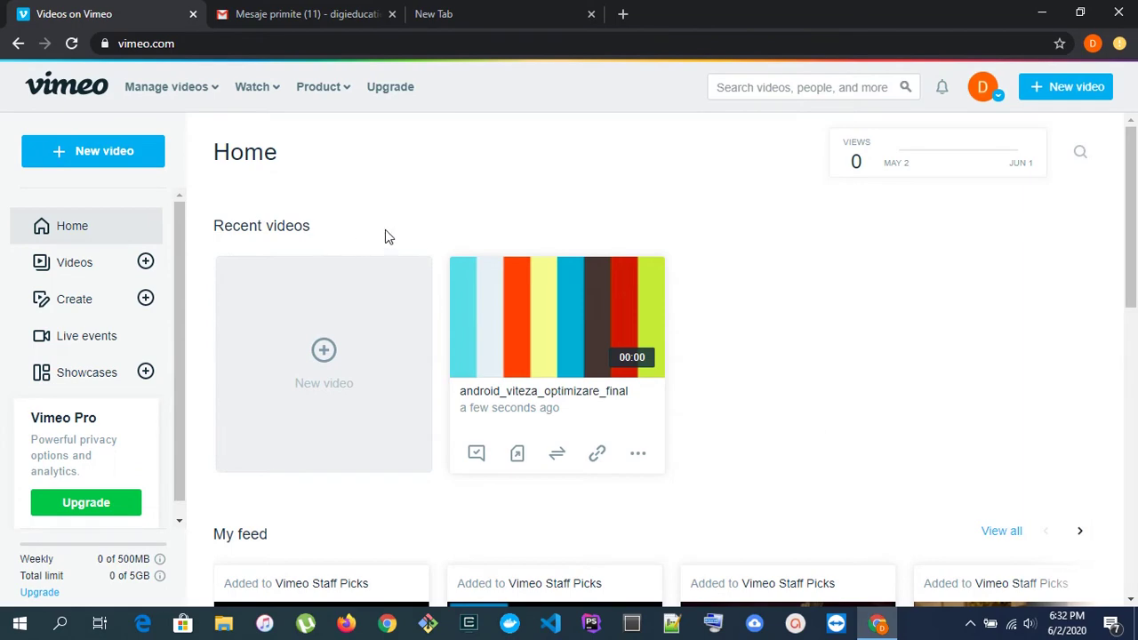
pyautogui.click(558, 353)
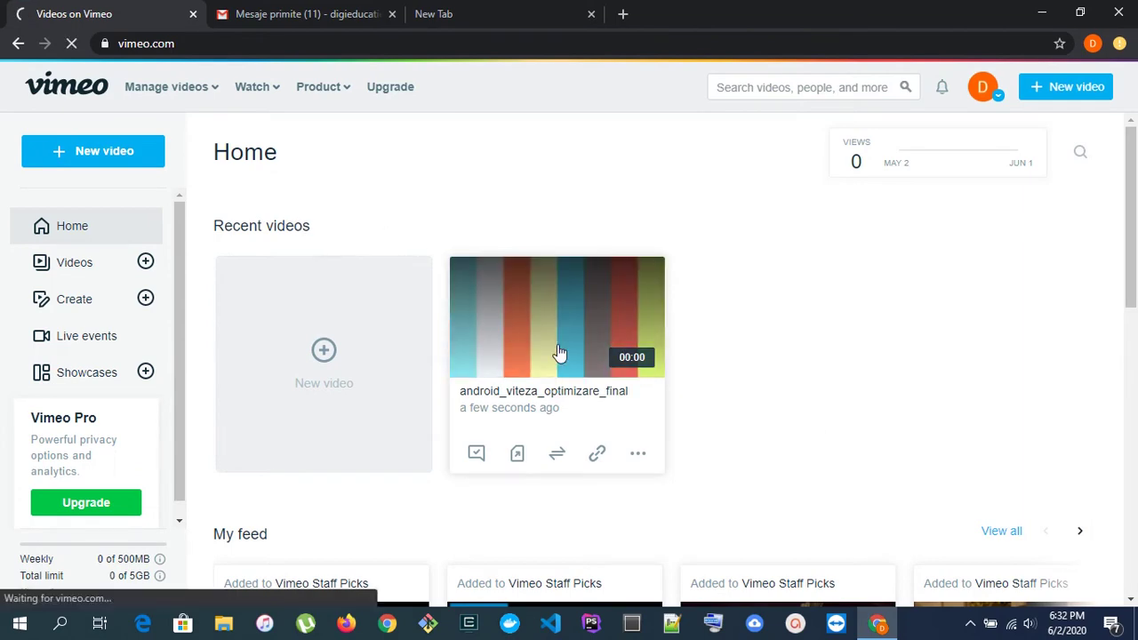
pyautogui.scroll(-5, 451, 372)
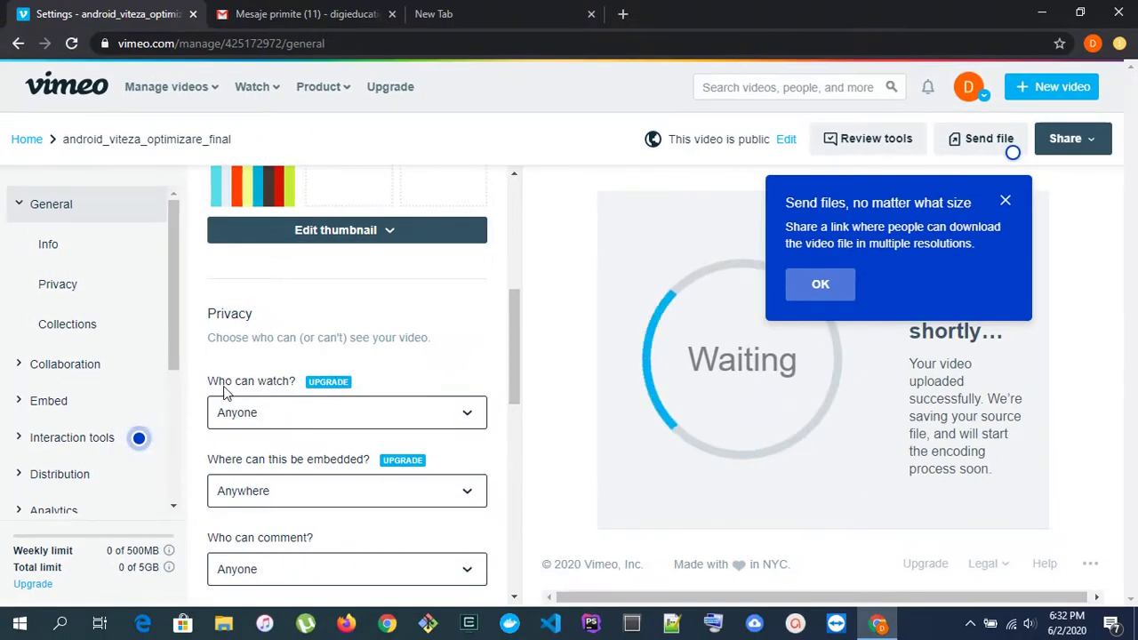
pyautogui.moveTo(224, 391); pyautogui.dragTo(276, 391)
pyautogui.click(275, 391)
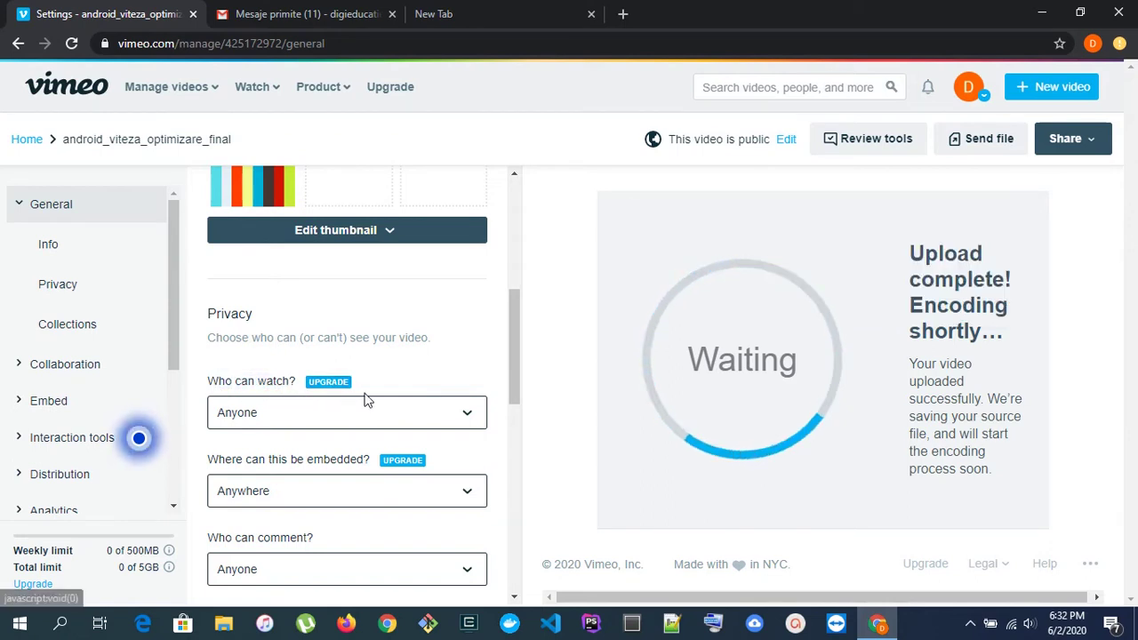
# - Limit viewing to People with the password, enter a video password, and save
pyautogui.click(471, 419)
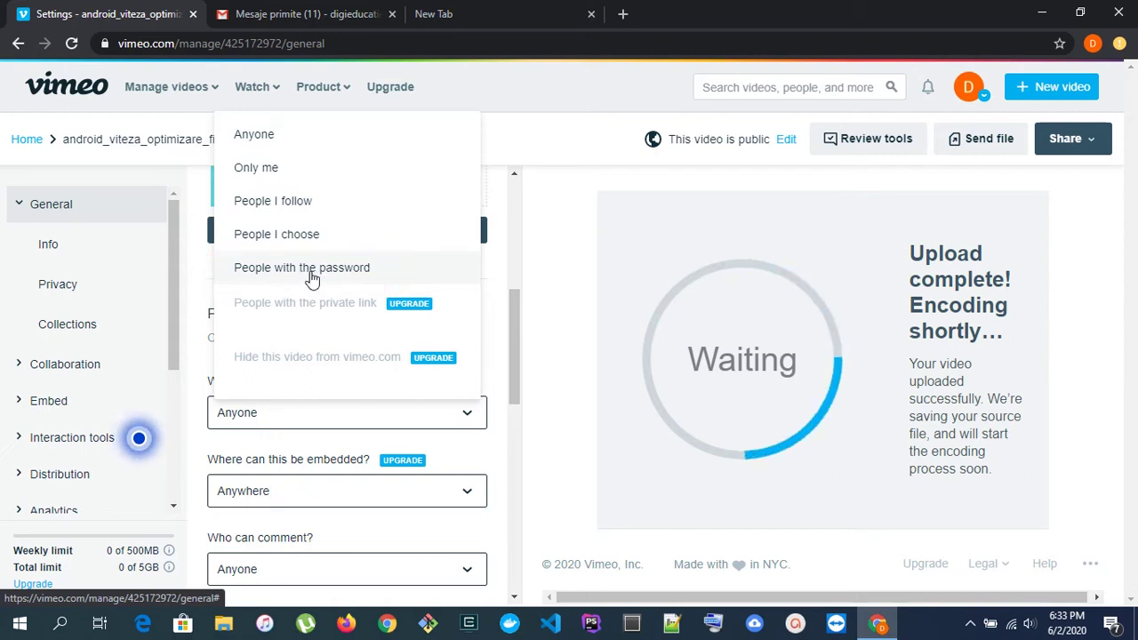
pyautogui.click(313, 278)
pyautogui.click(260, 452)
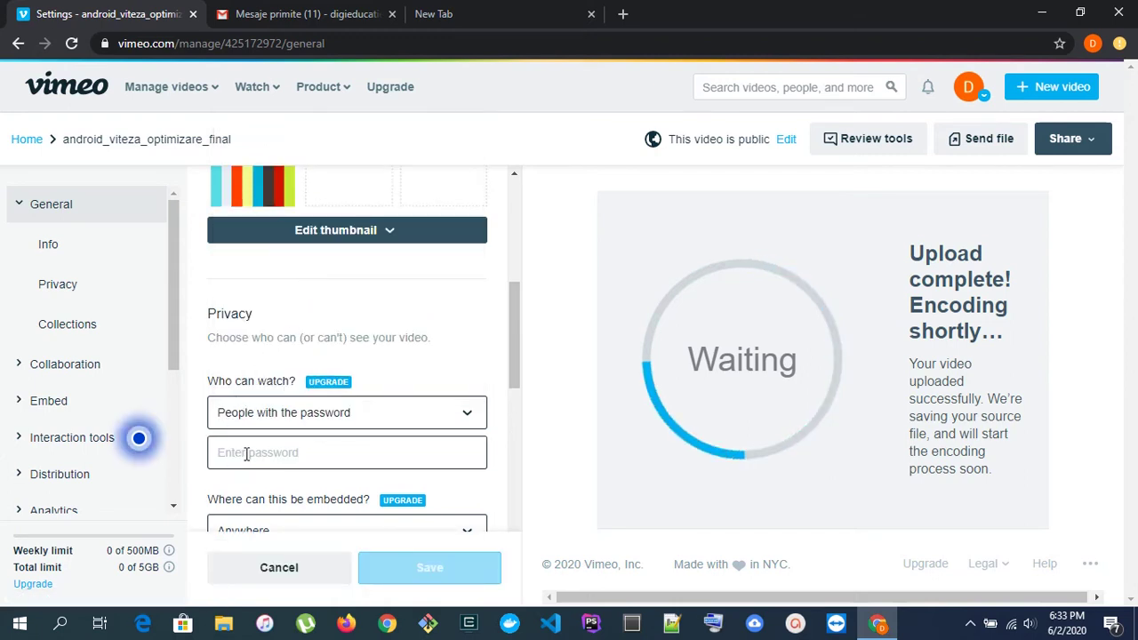
pyautogui.write('di')
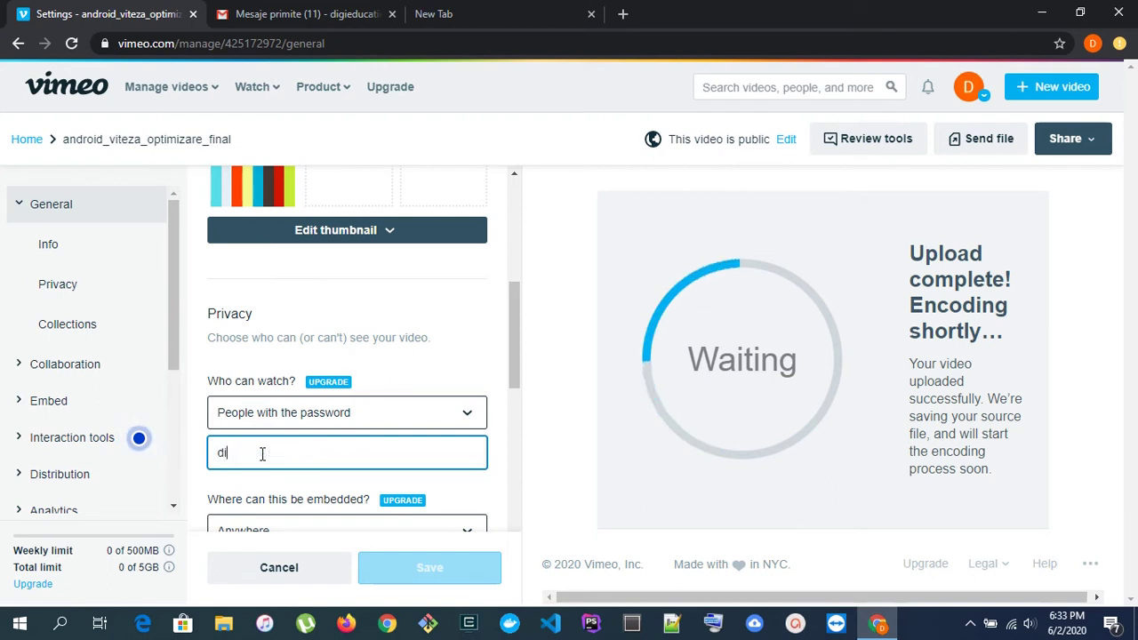
pyautogui.write('gieducatie_test')
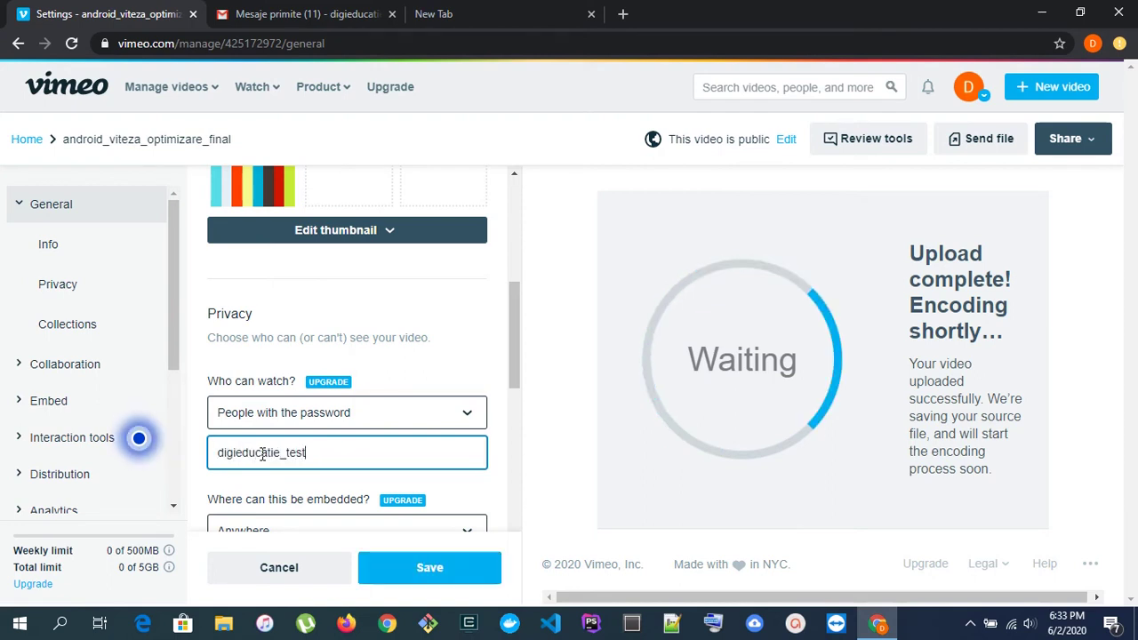
pyautogui.scroll(-2, 347, 426)
pyautogui.click(436, 566)
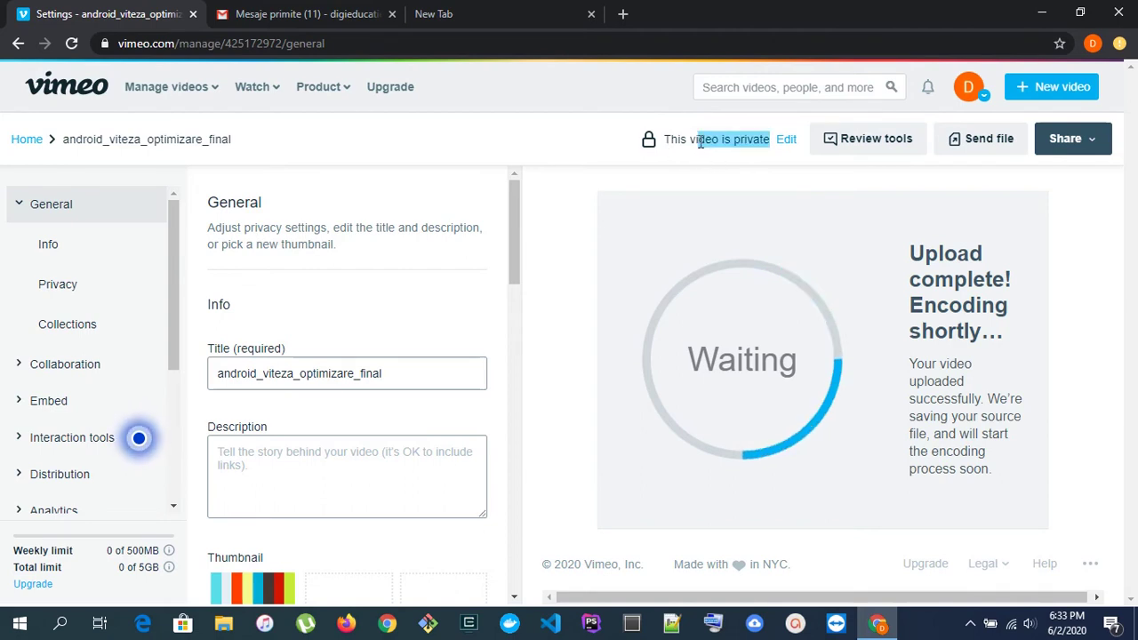
pyautogui.click(786, 139)
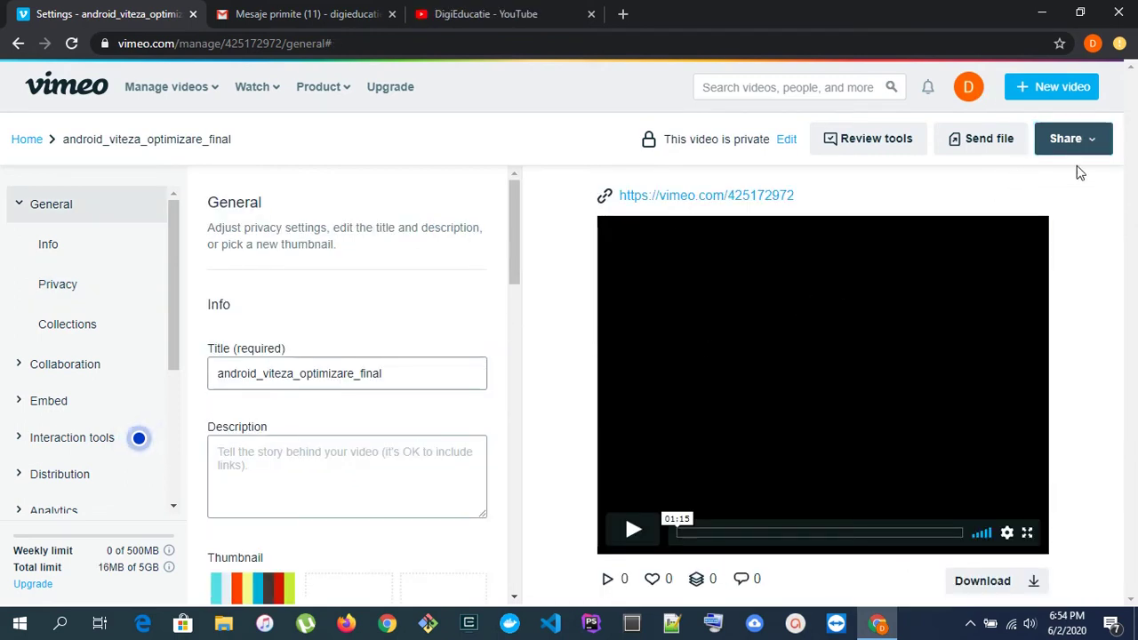
pyautogui.click(1092, 142)
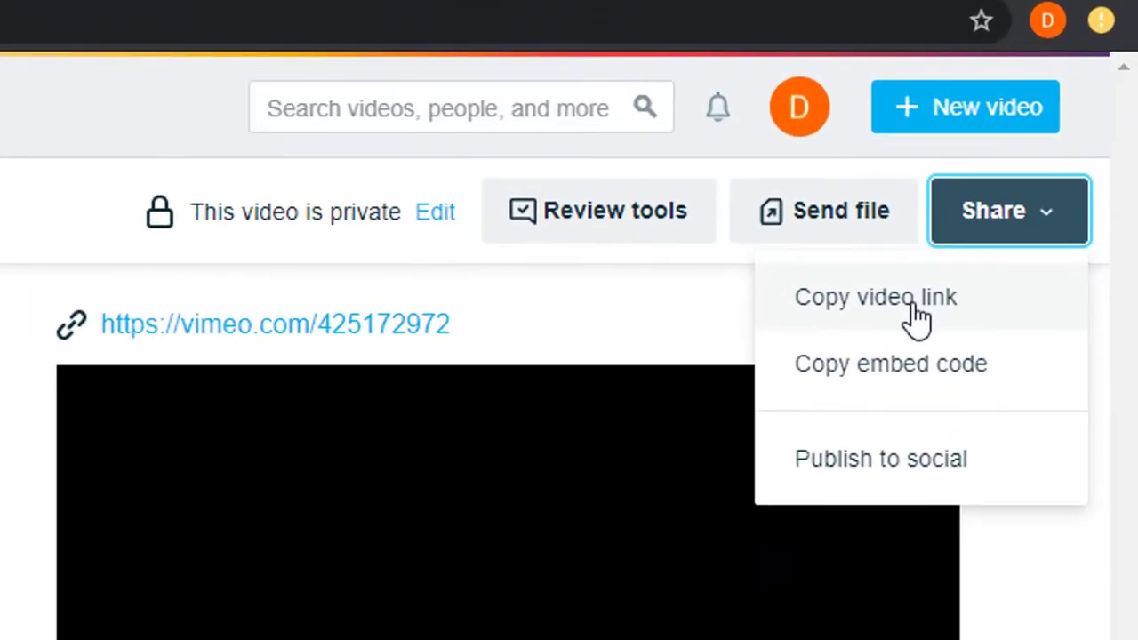
pyautogui.click(974, 238)
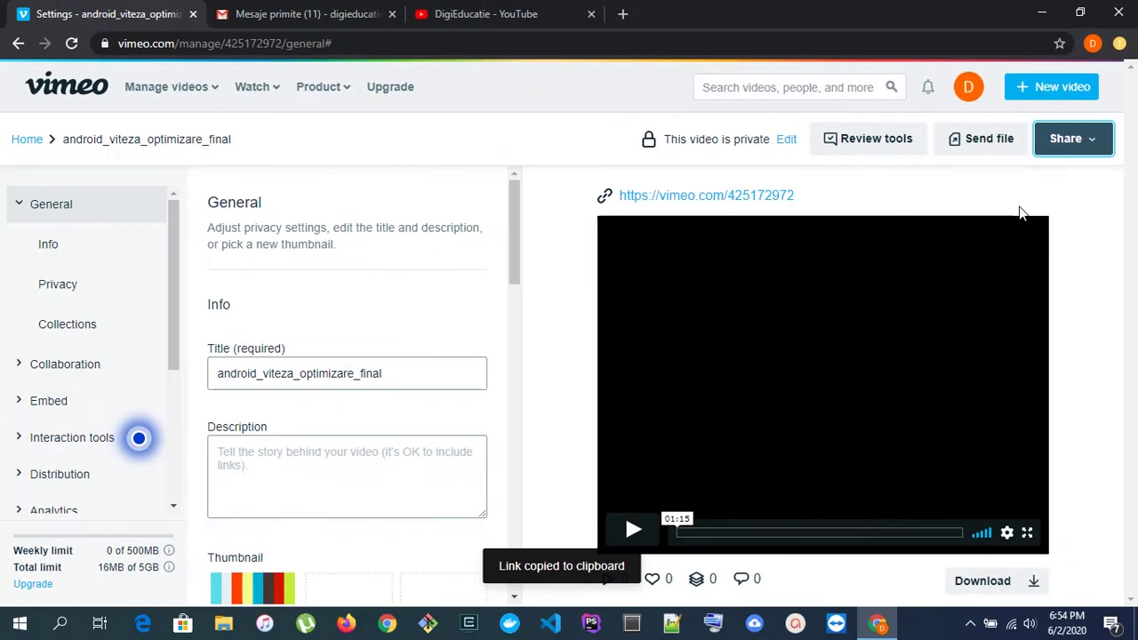
pyautogui.scroll(-5, 447, 345)
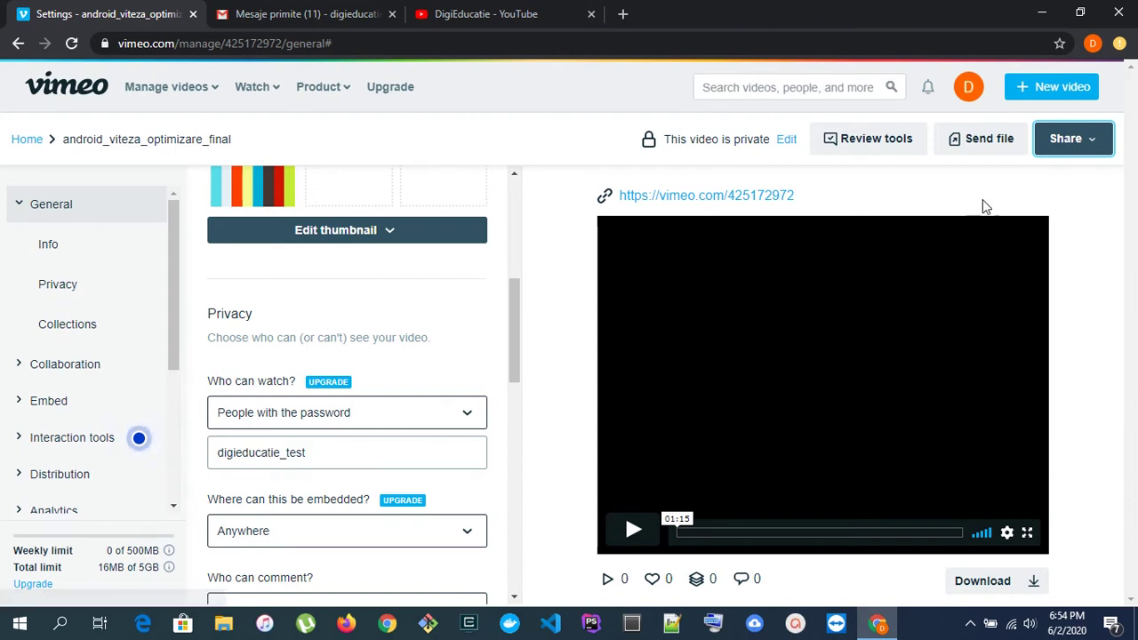
# - Open the copied Vimeo video link in an incognito window
pyautogui.hotkey('ctrl', 'shift', 'n')
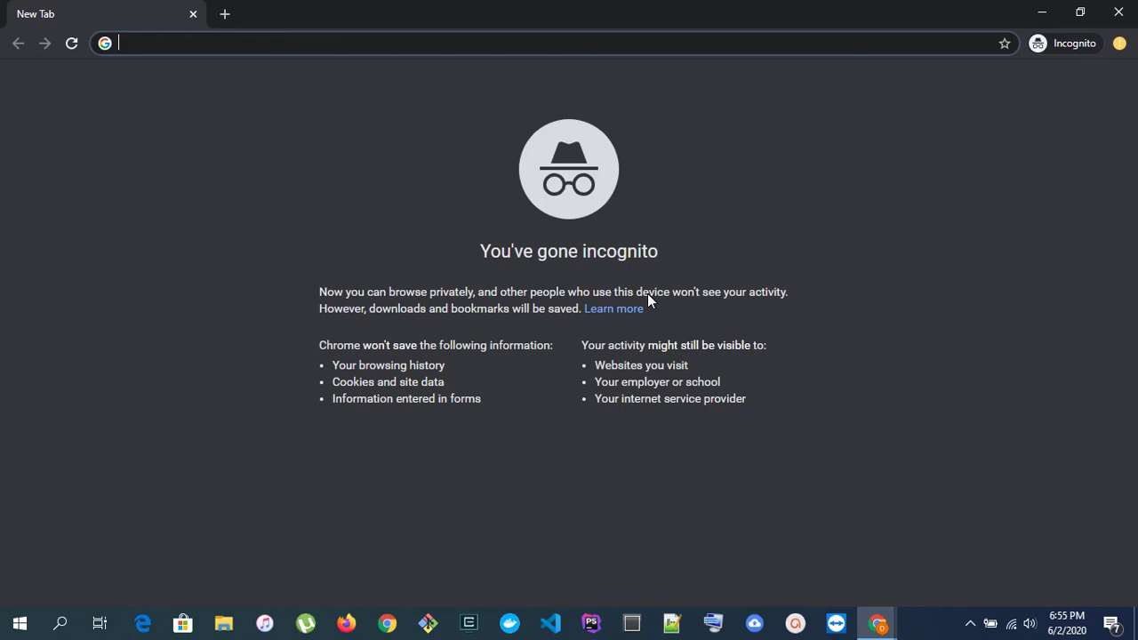
pyautogui.write('https://vimeo.com/425172972')
pyautogui.press('Return')
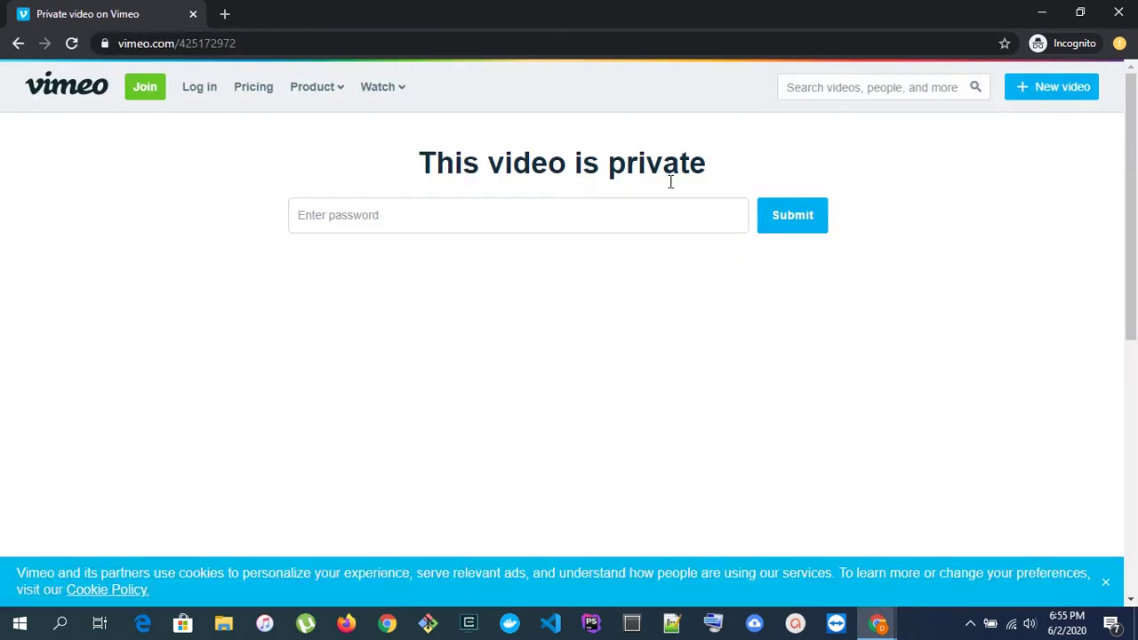
# - Unlock the video with its password and skip playback ahead to 00:09
pyautogui.click(616, 215)
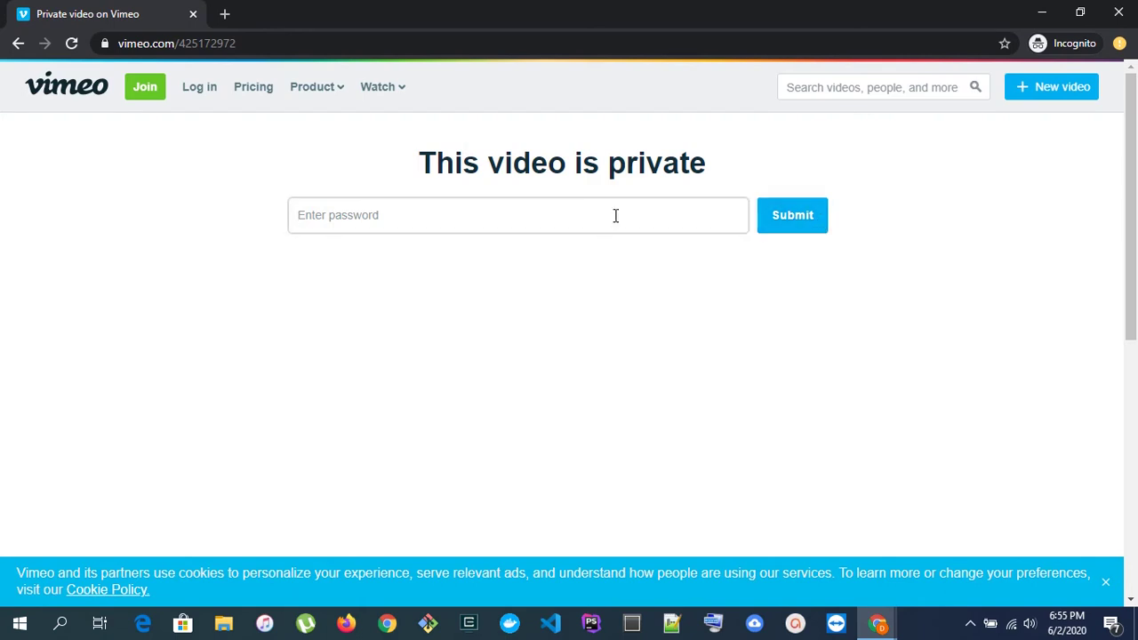
pyautogui.write('••')
pyautogui.press('Return')
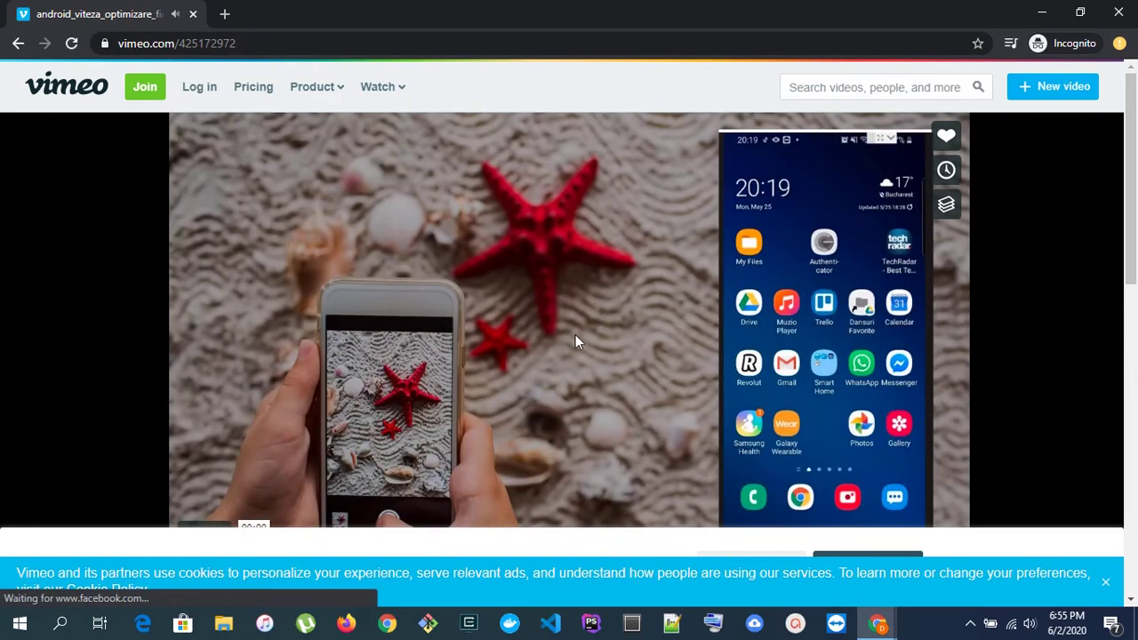
pyautogui.scroll(-1, 567, 315)
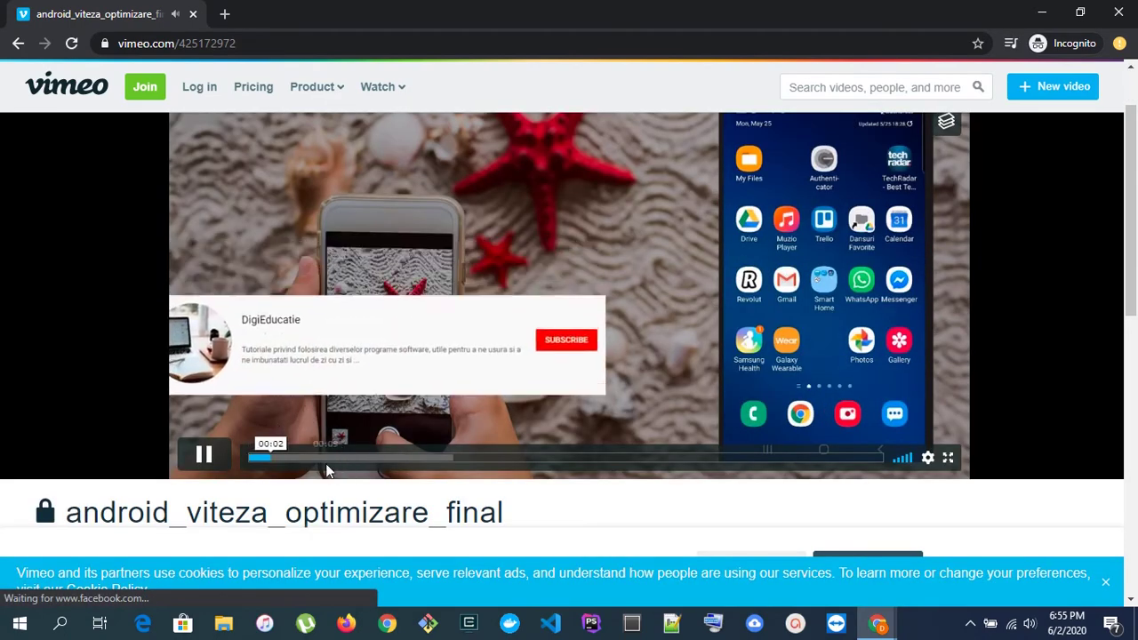
pyautogui.click(328, 458)
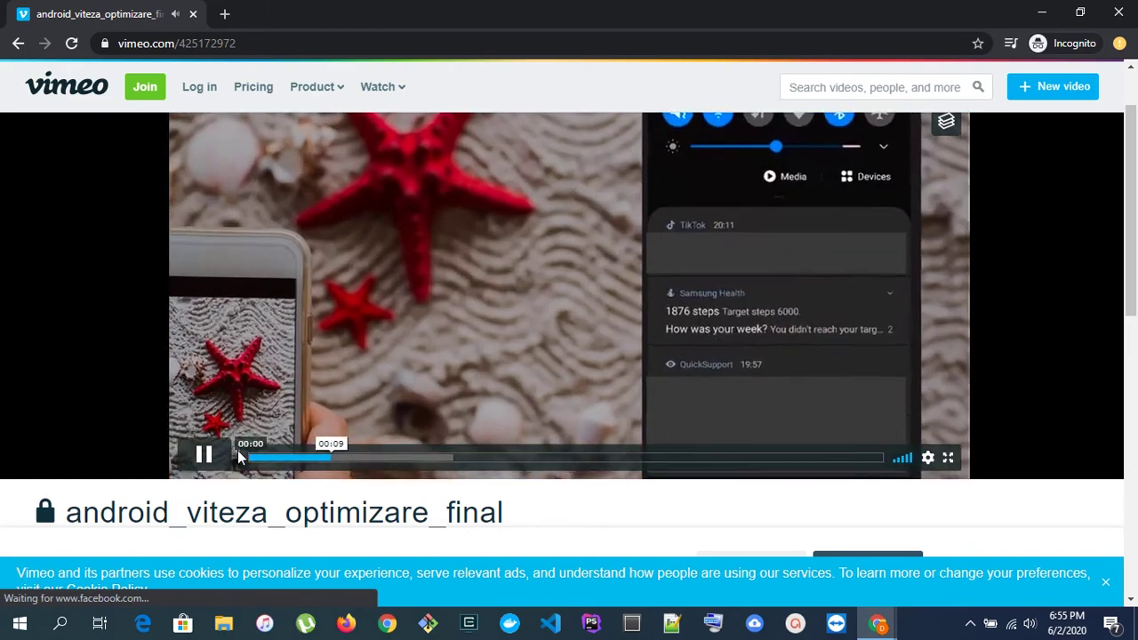
pyautogui.scroll(1, 580, 338)
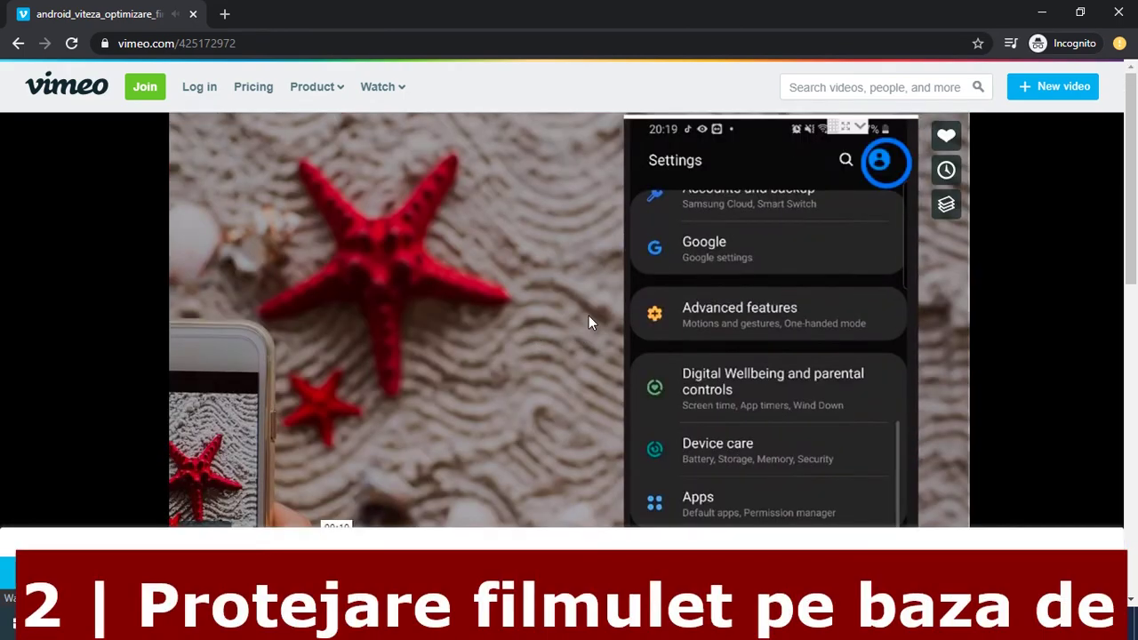
# - Close the incognito window and start a new video upload on youtube.com
pyautogui.click(1119, 13)
pyautogui.click(625, 15)
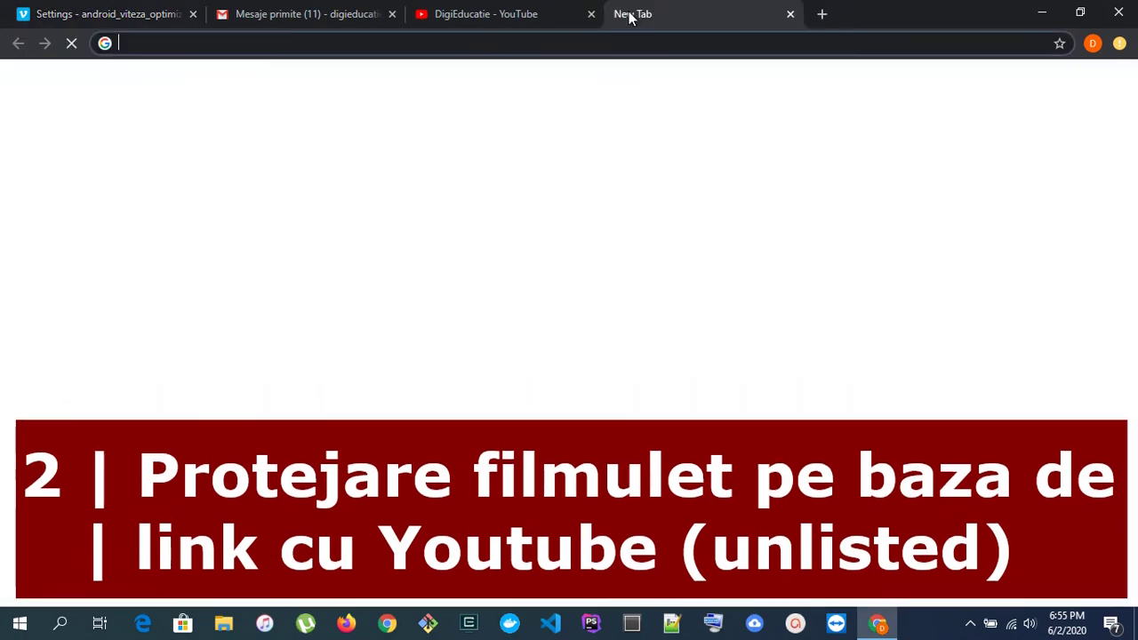
pyautogui.write('you')
pyautogui.press('Return')
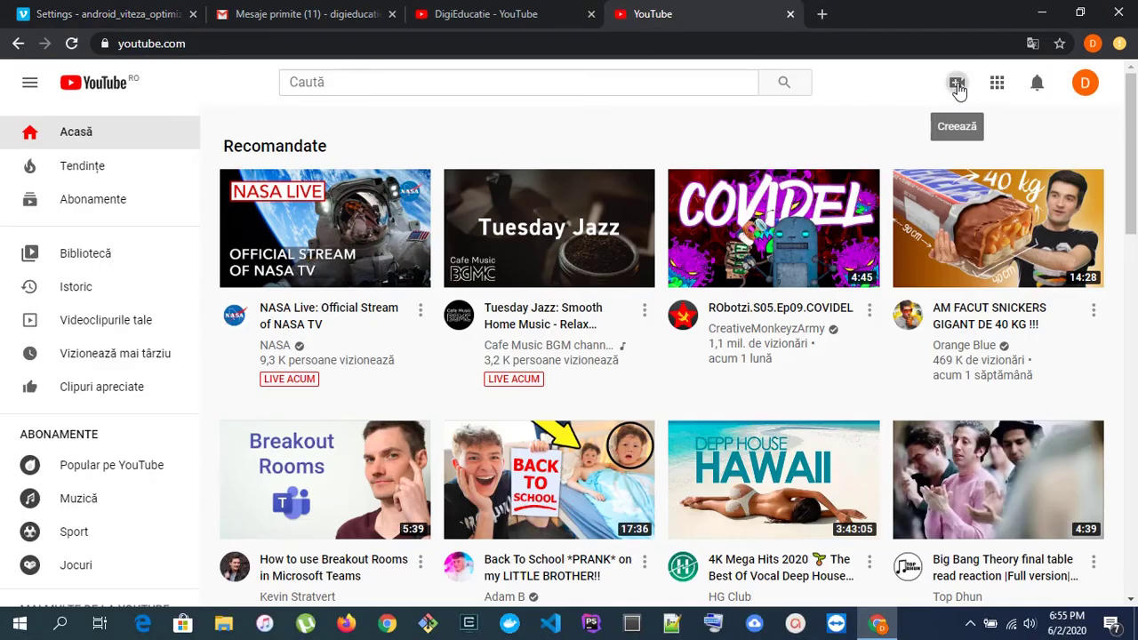
pyautogui.click(957, 84)
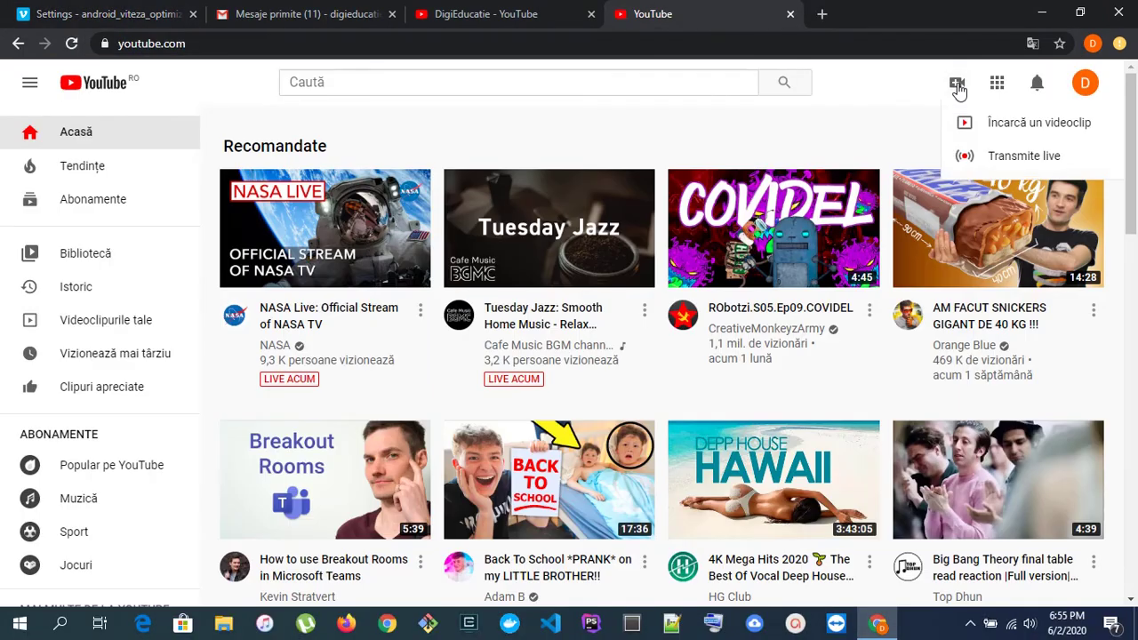
pyautogui.click(1009, 122)
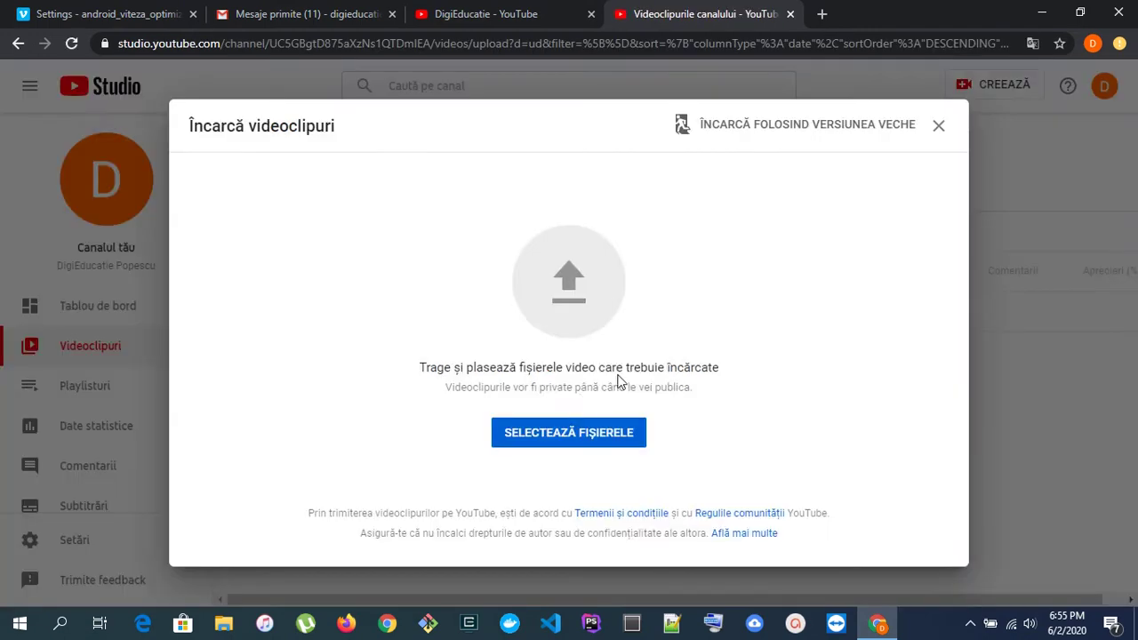
# - Upload android_viteza_optimizare_final.mp4 and advance past the details to the visibility step
pyautogui.click(588, 431)
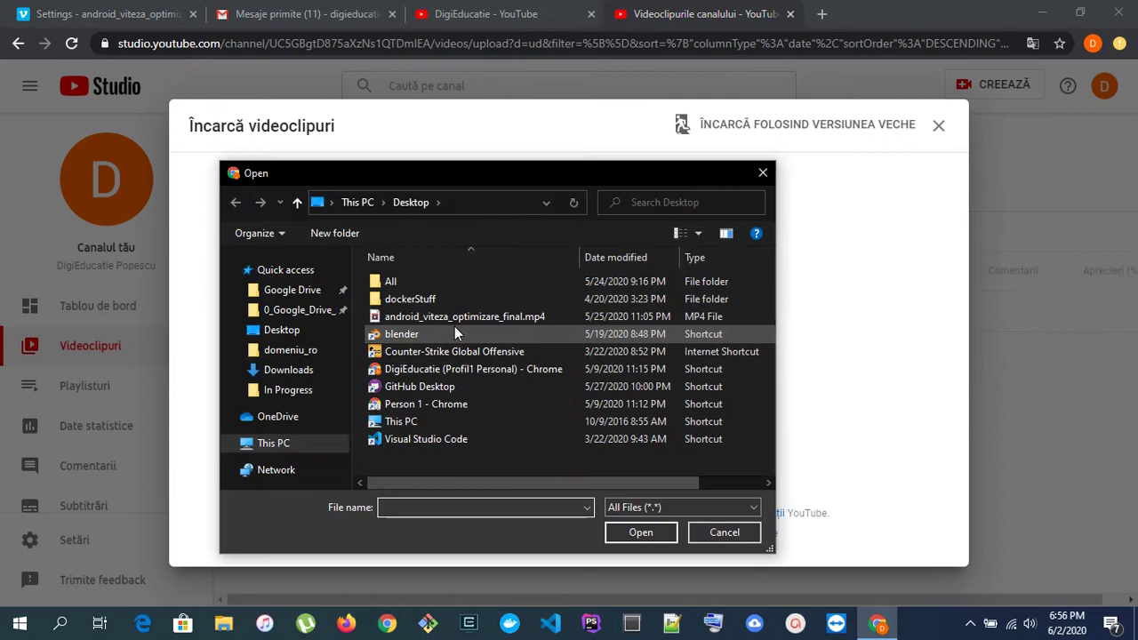
pyautogui.click(463, 318)
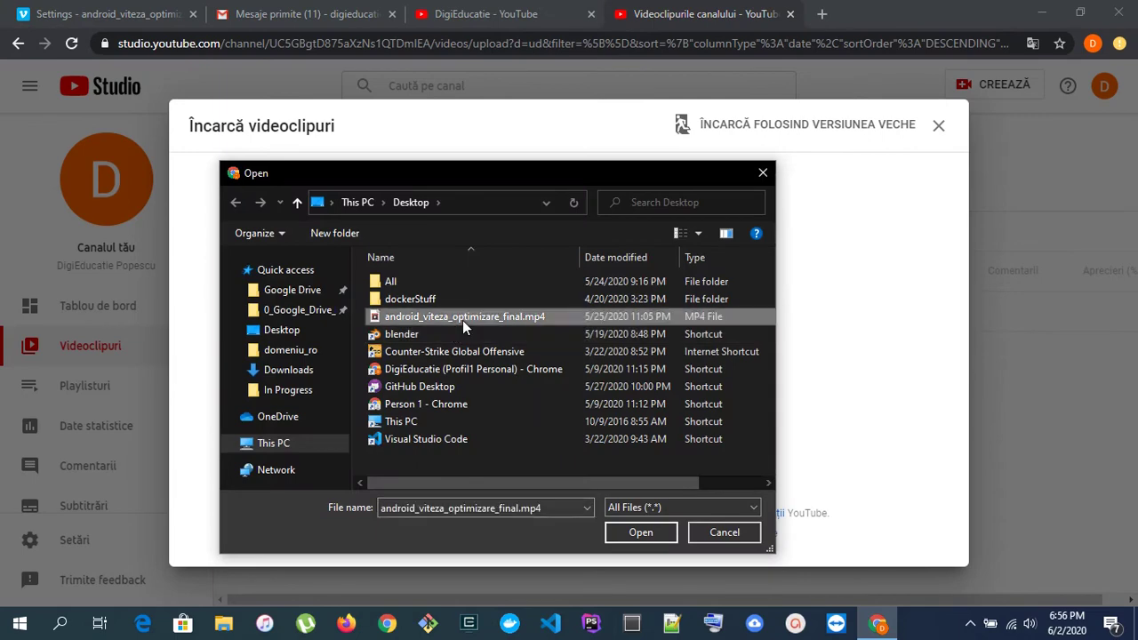
pyautogui.doubleClick(462, 320)
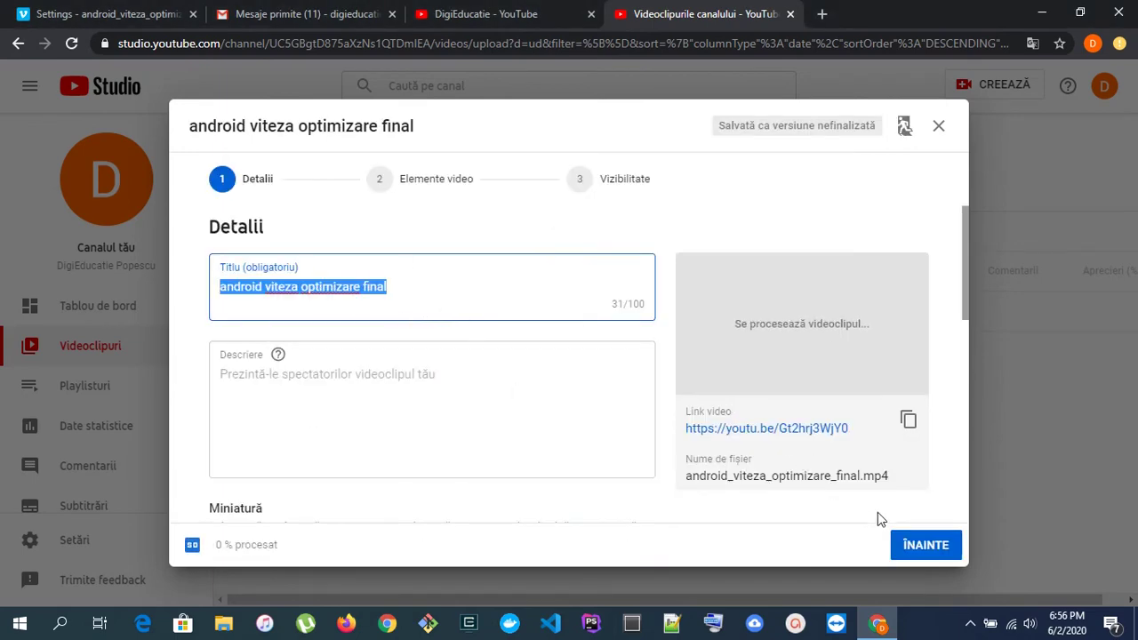
pyautogui.scroll(-7, 880, 546)
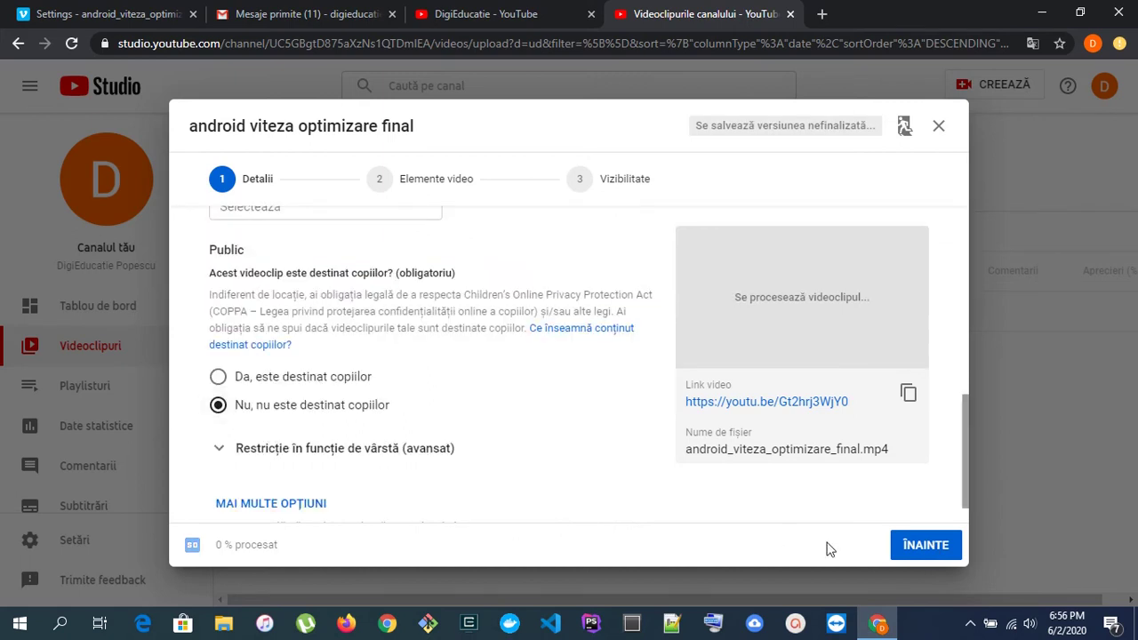
pyautogui.click(915, 556)
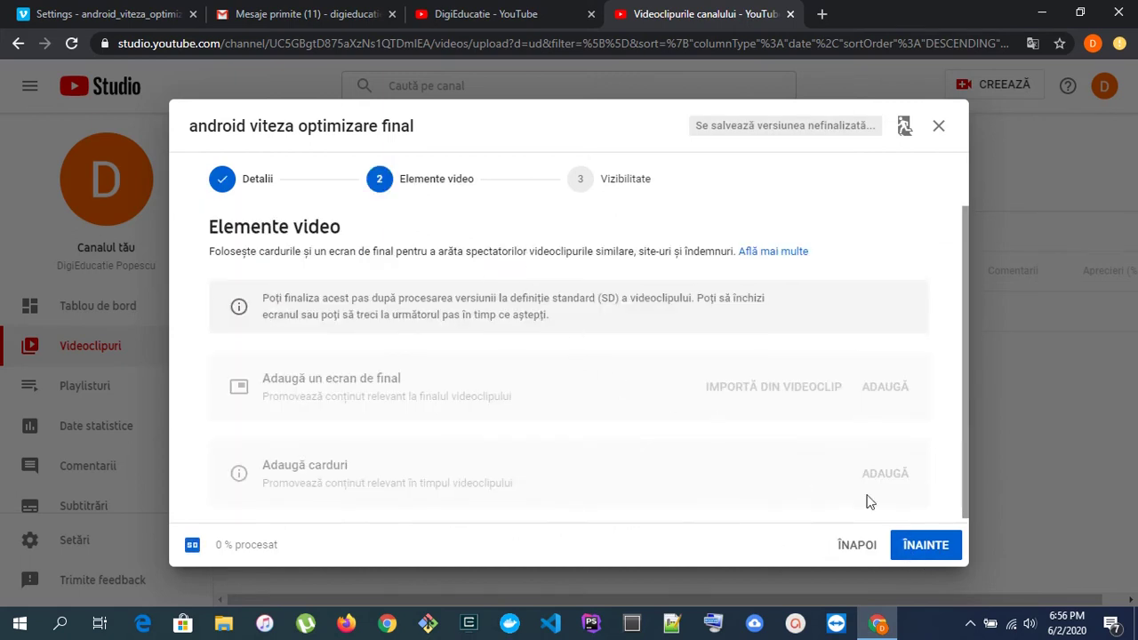
pyautogui.click(930, 550)
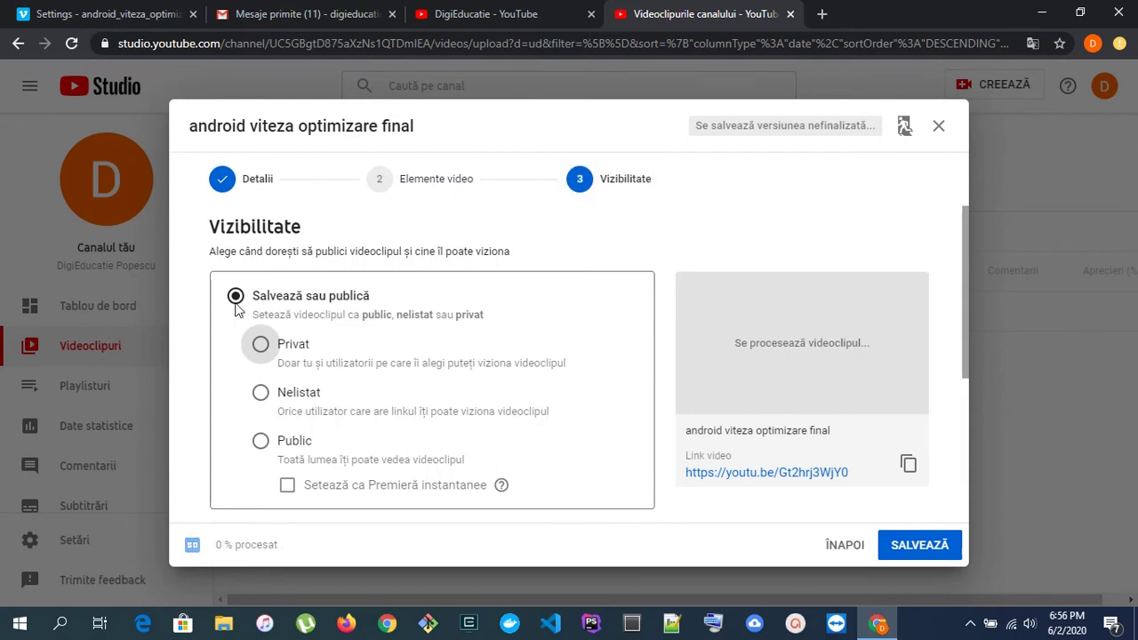
# - Publish the YouTube video as Unlisted and dismiss the confirmation
pyautogui.click(261, 394)
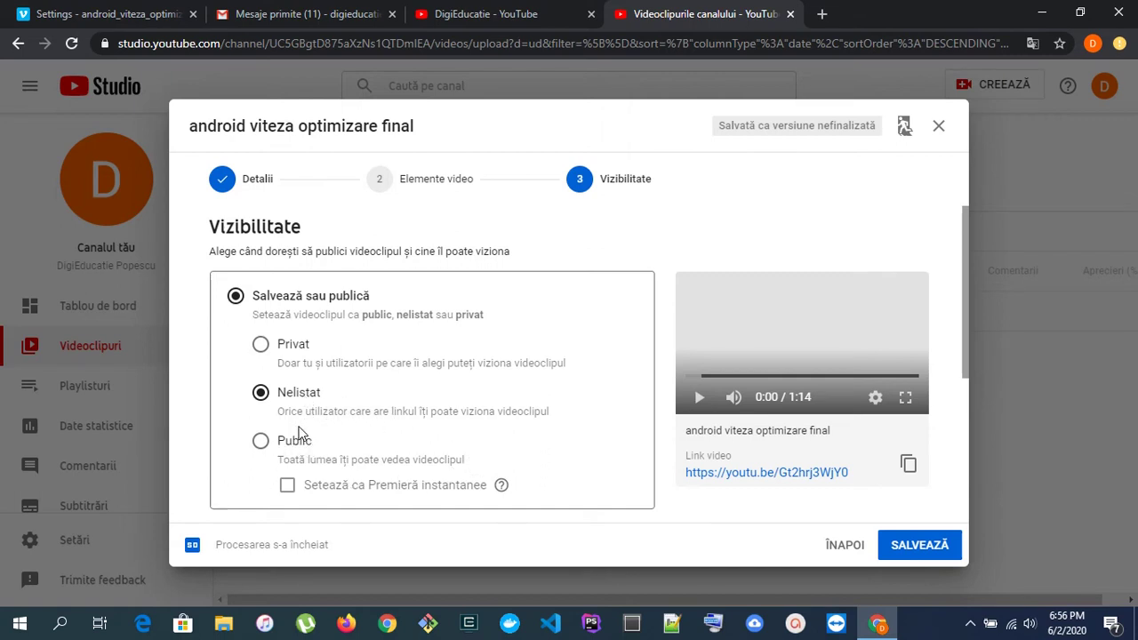
pyautogui.click(921, 547)
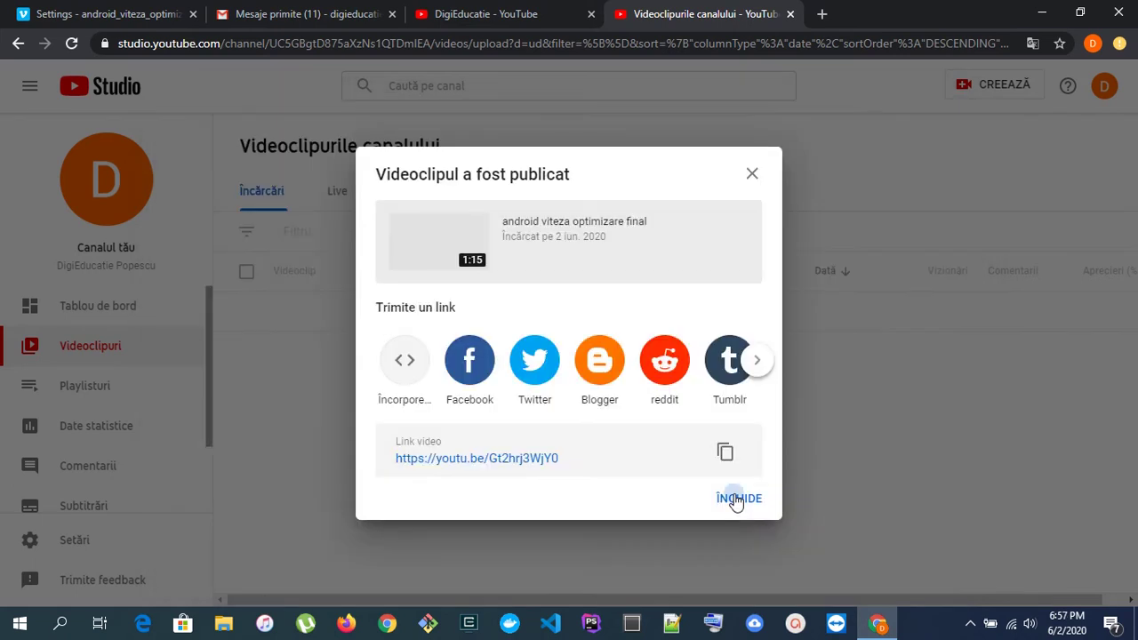
pyautogui.click(737, 498)
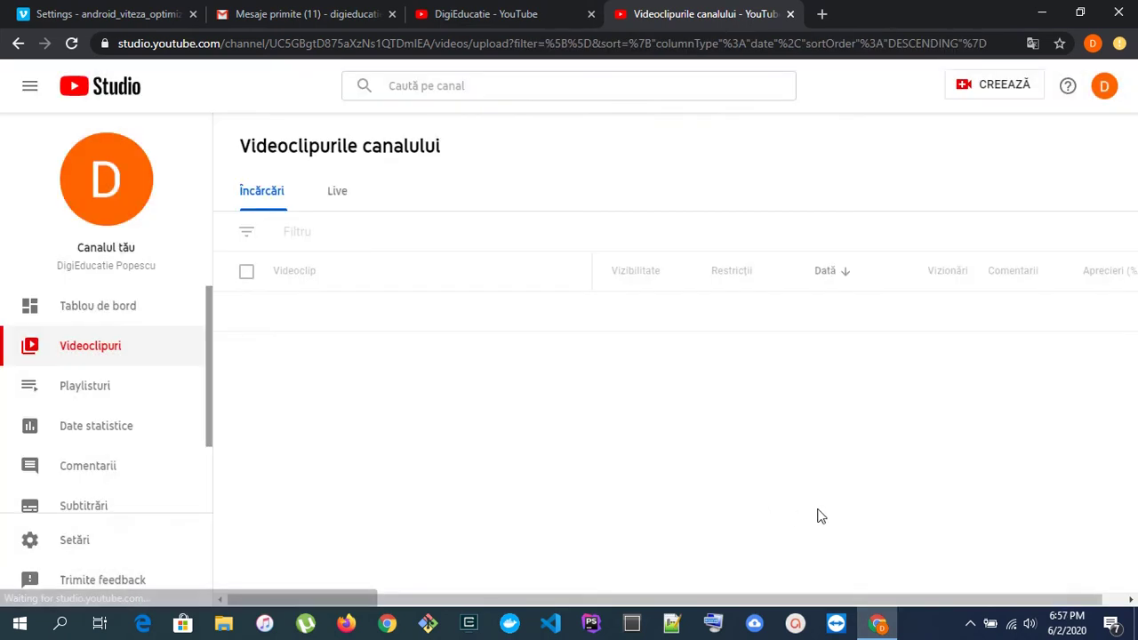
# - Copy the video's shareable link from Studio and load it in a new incognito window
pyautogui.click(563, 327)
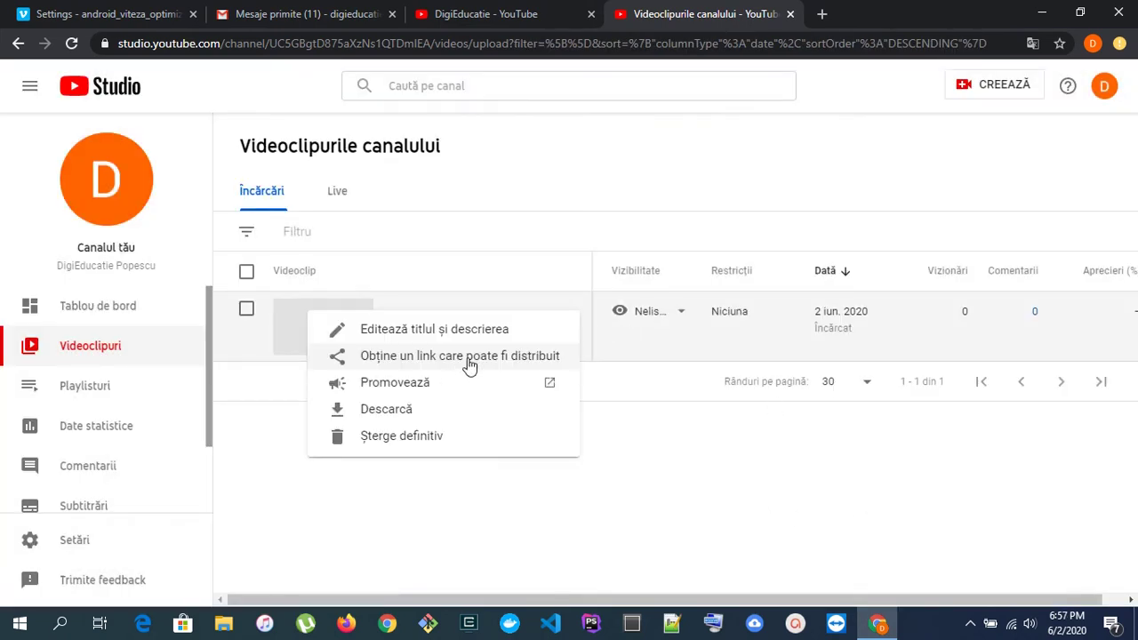
pyautogui.click(465, 360)
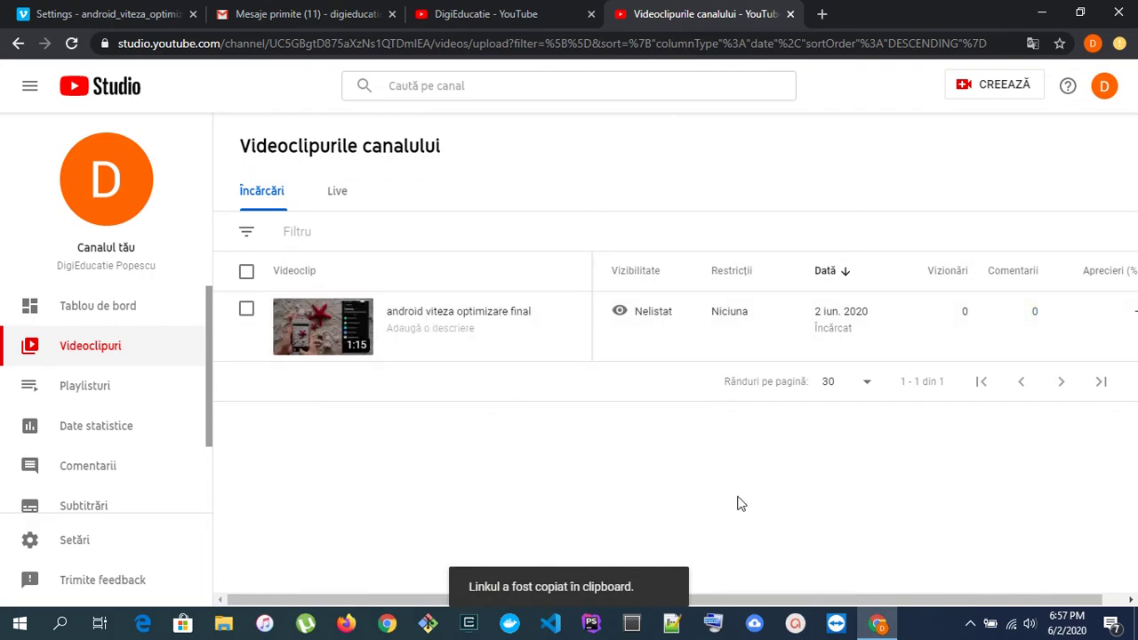
pyautogui.hotkey('ctrl', 'shift', 'n')
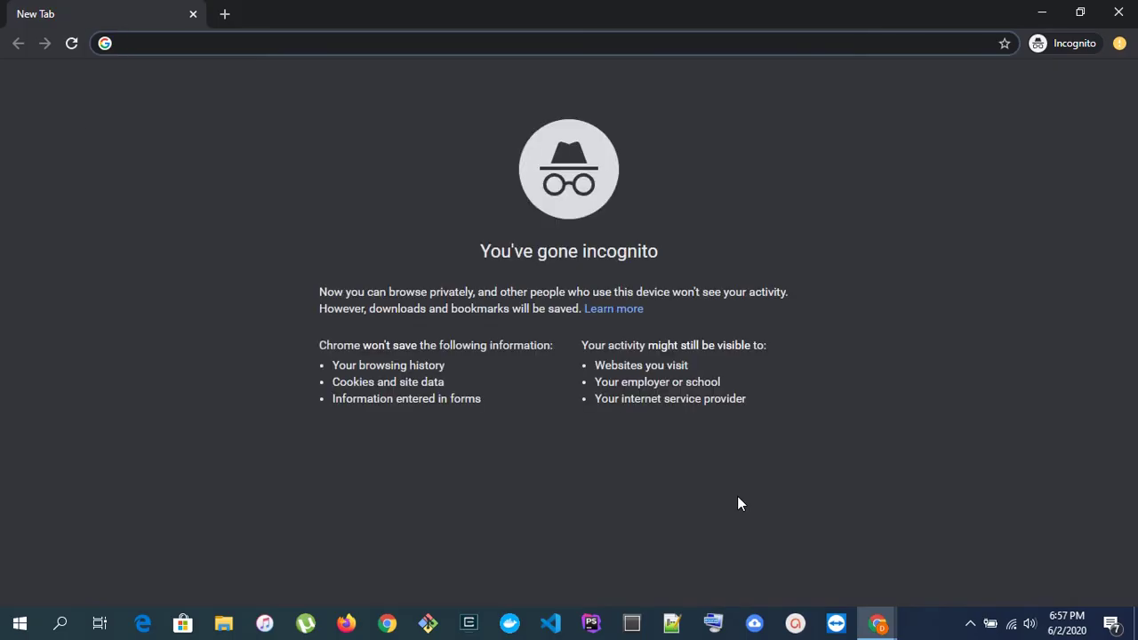
pyautogui.press('Return')
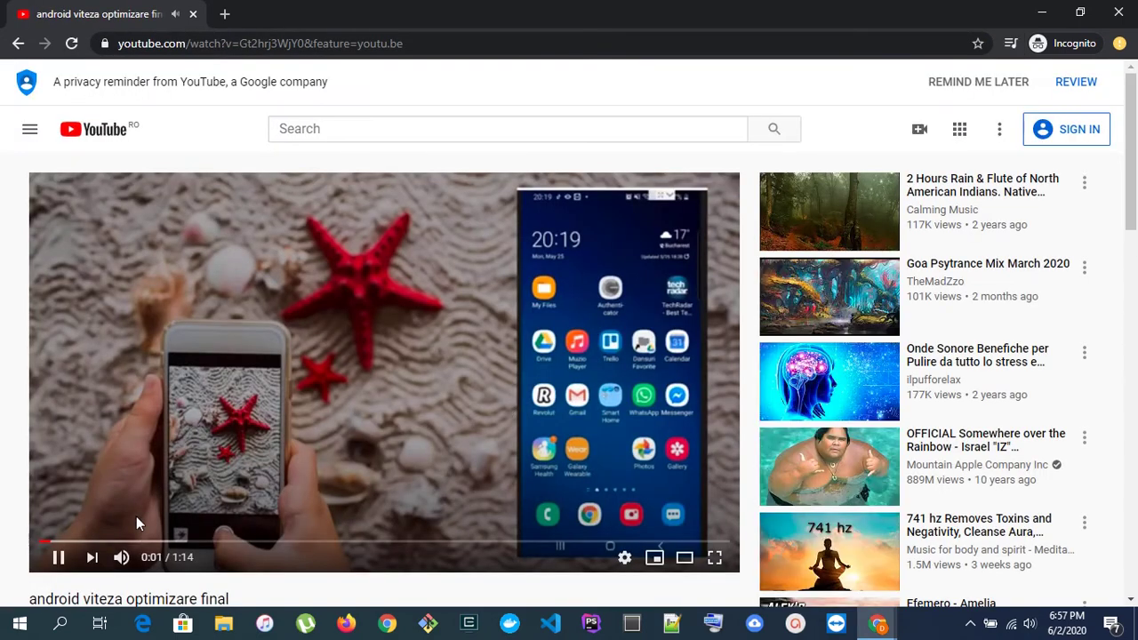
# - Pause the incognito playback and highlight the Unlisted label under the title
pyautogui.click(58, 557)
pyautogui.scroll(-1, 19, 464)
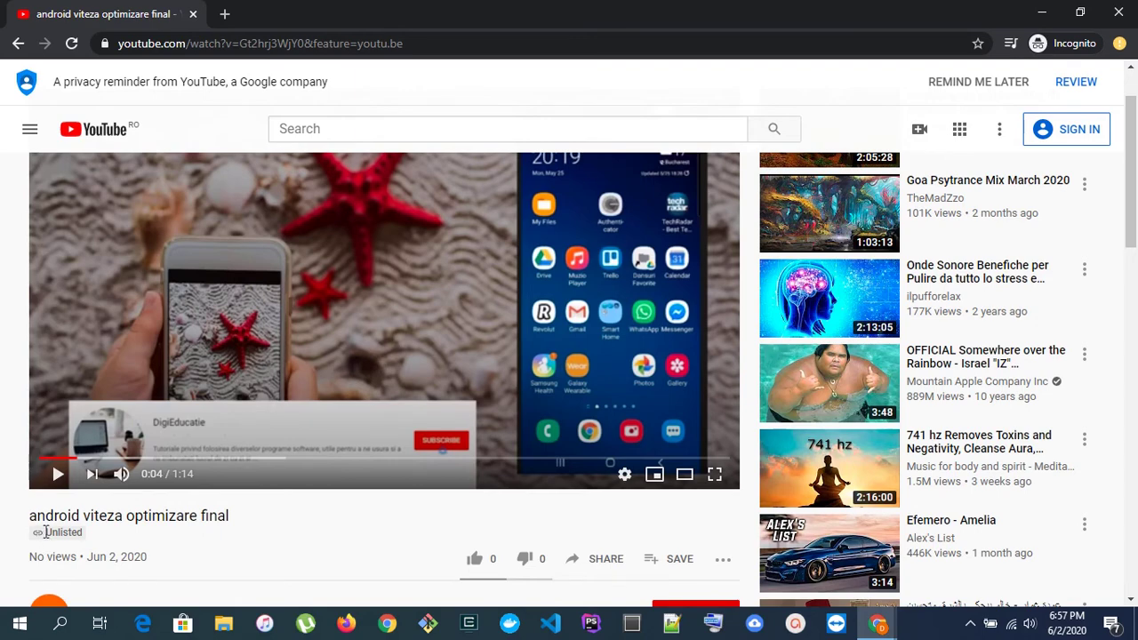
pyautogui.moveTo(45, 531); pyautogui.dragTo(78, 533)
# - Open the video's watch page from Studio in a signed-in tab and pause at 0:04
pyautogui.click(1042, 12)
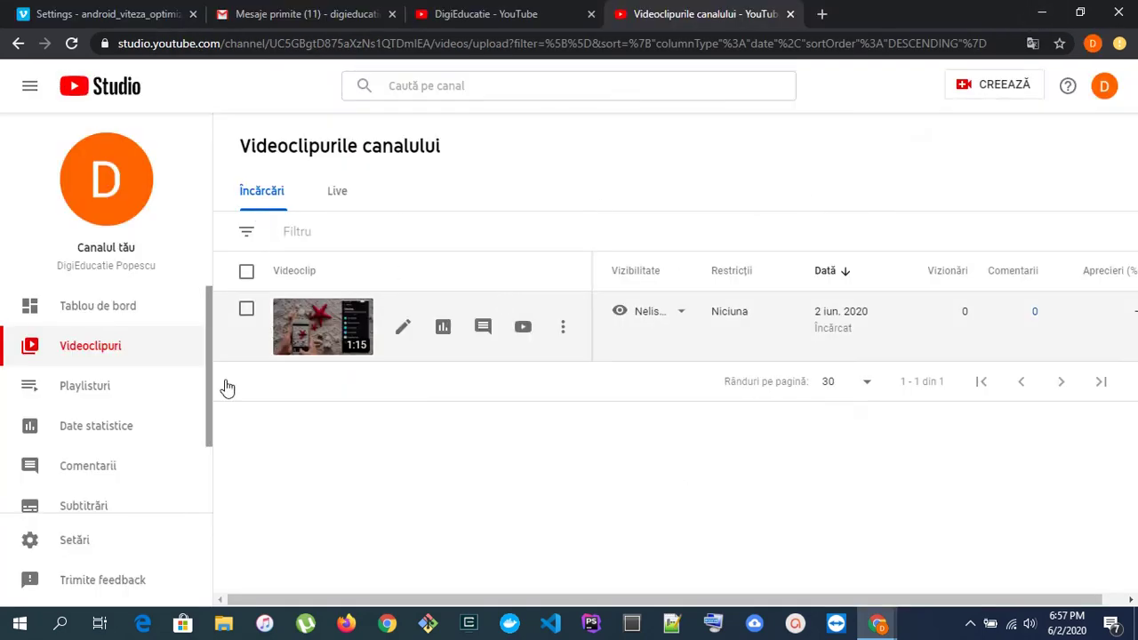
pyautogui.click(526, 331)
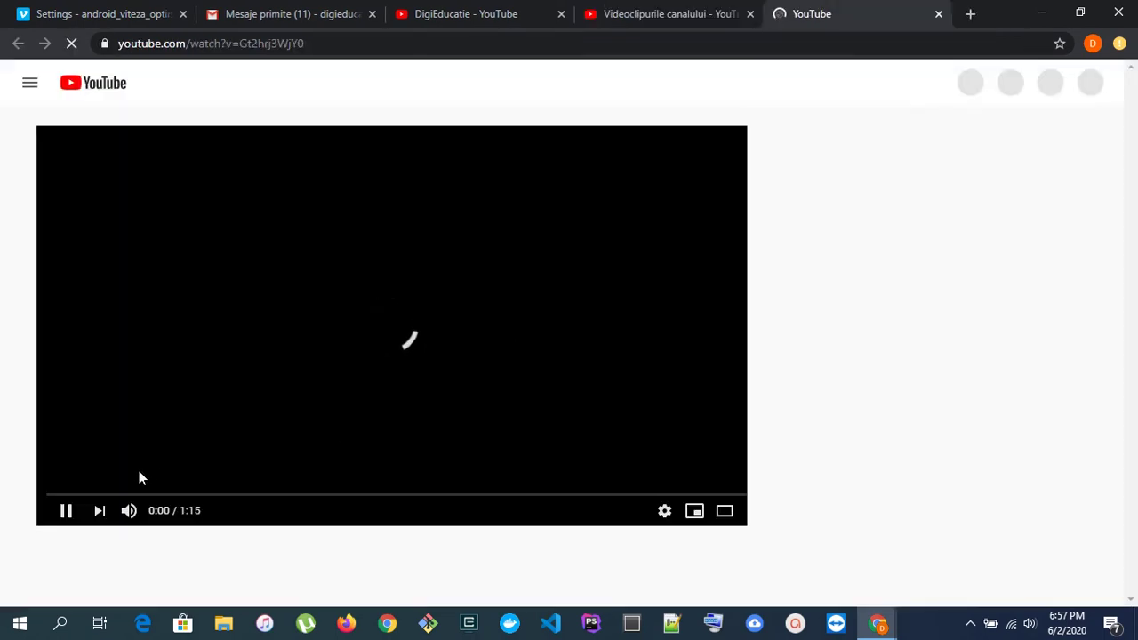
pyautogui.scroll(-1, 138, 471)
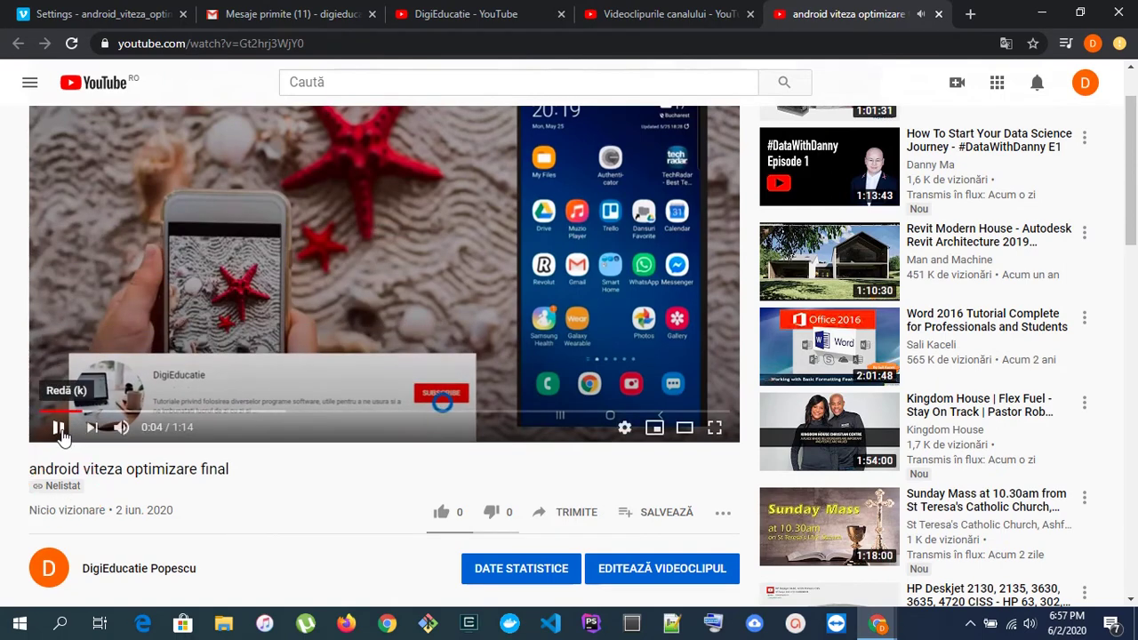
pyautogui.click(58, 426)
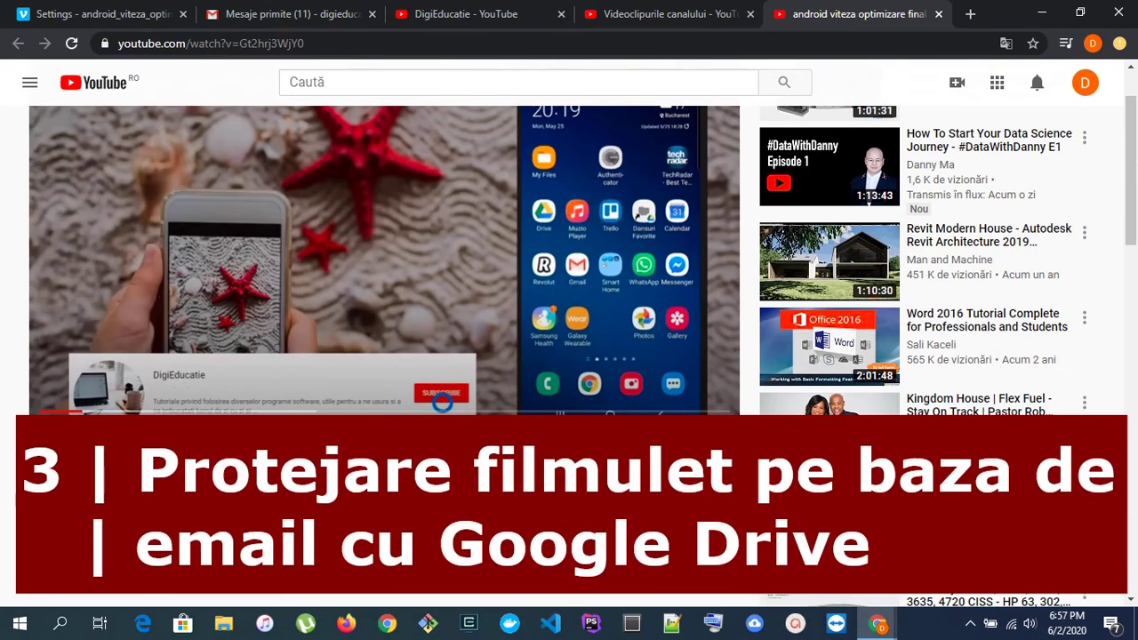
# - Load drive.google.com in a new browser tab
pyautogui.click(970, 14)
pyautogui.write('dr')
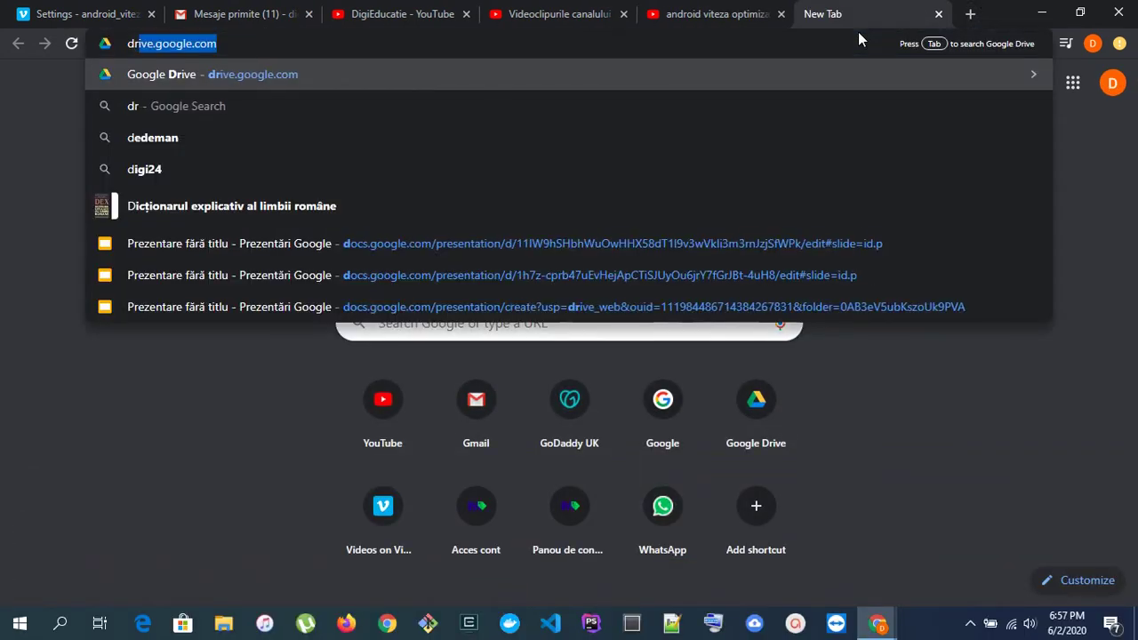
pyautogui.write('ive.google.com')
pyautogui.press('Return')
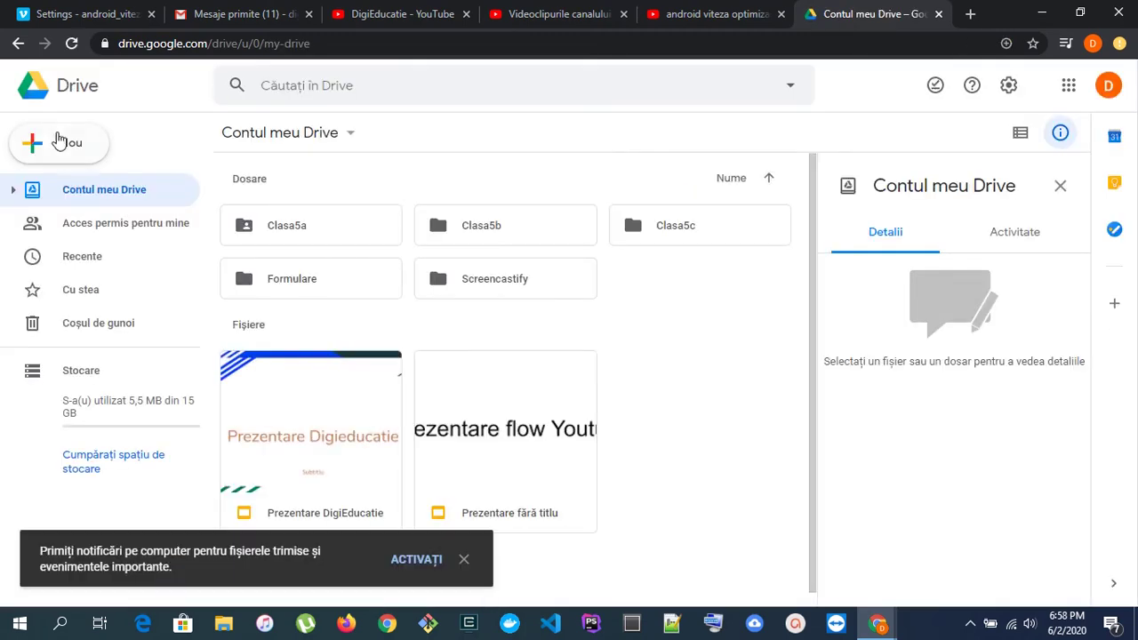
# - Upload android_viteza_optimizare_final.mp4 into My Drive via New > File upload and select it
pyautogui.click(56, 147)
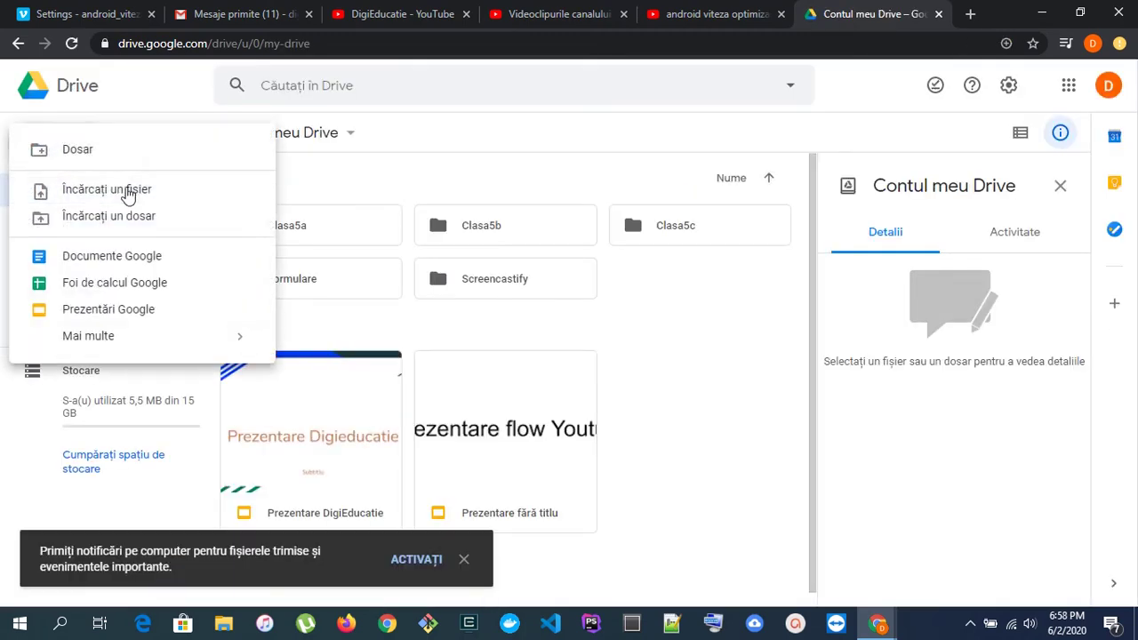
pyautogui.click(94, 190)
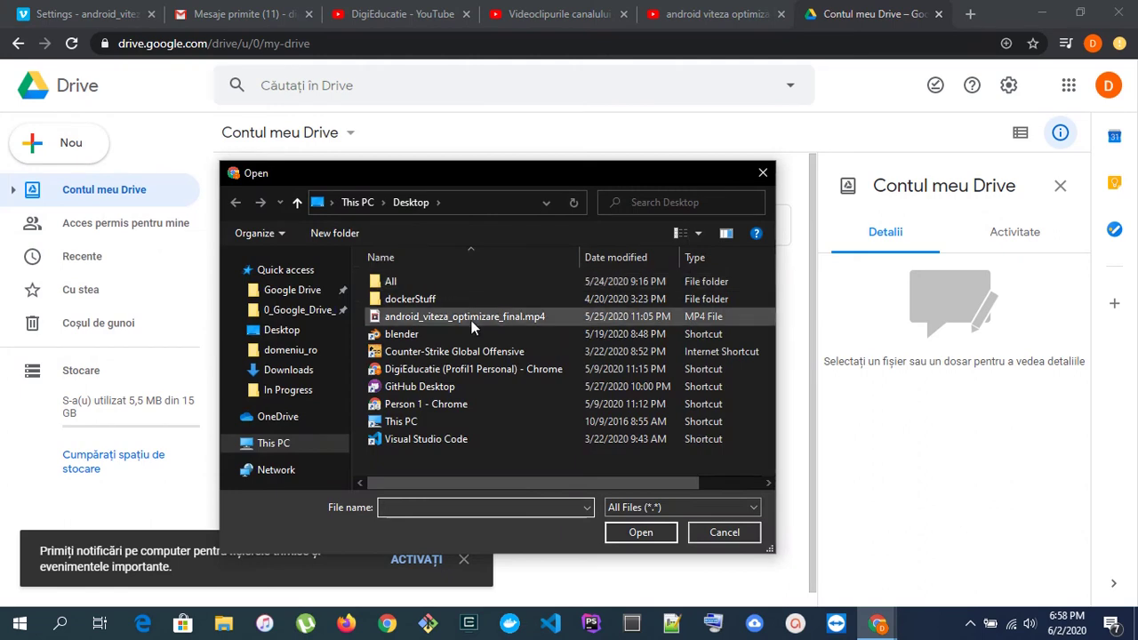
pyautogui.doubleClick(475, 317)
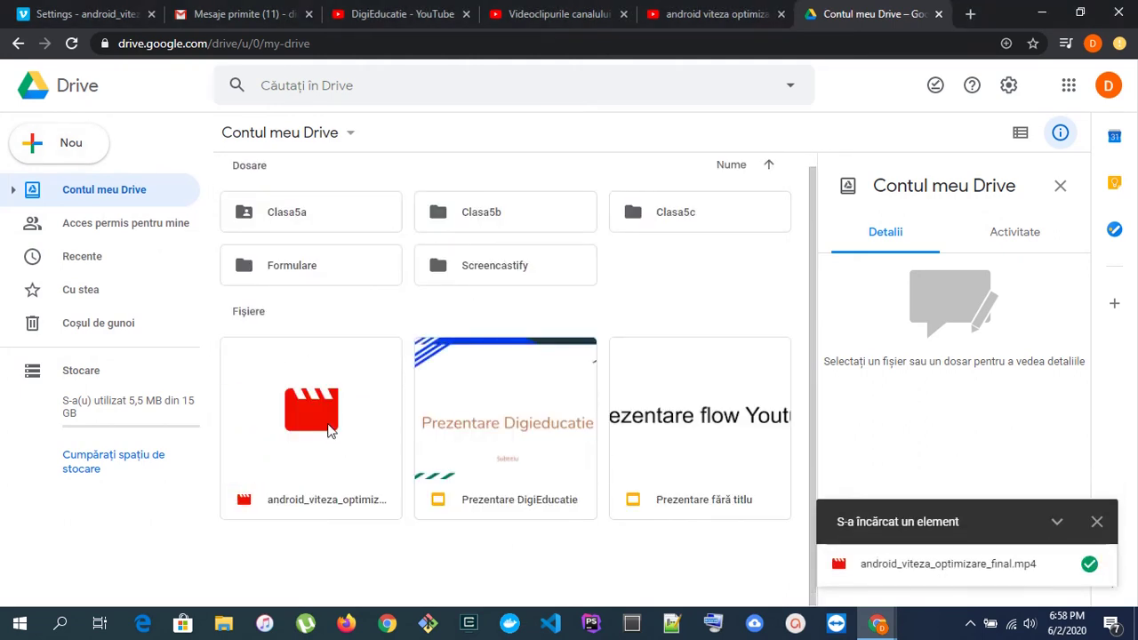
pyautogui.click(324, 433)
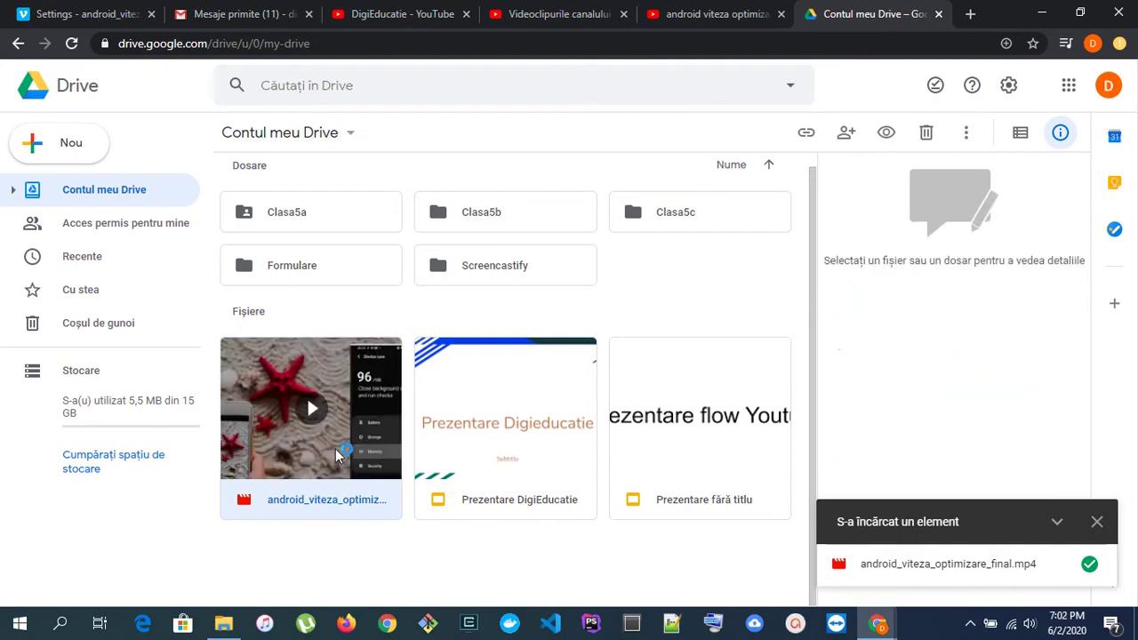
pyautogui.click(329, 444)
# - Open the sharing dialog for android_viteza_optimizare_final.mp4
pyautogui.rightClick(323, 434)
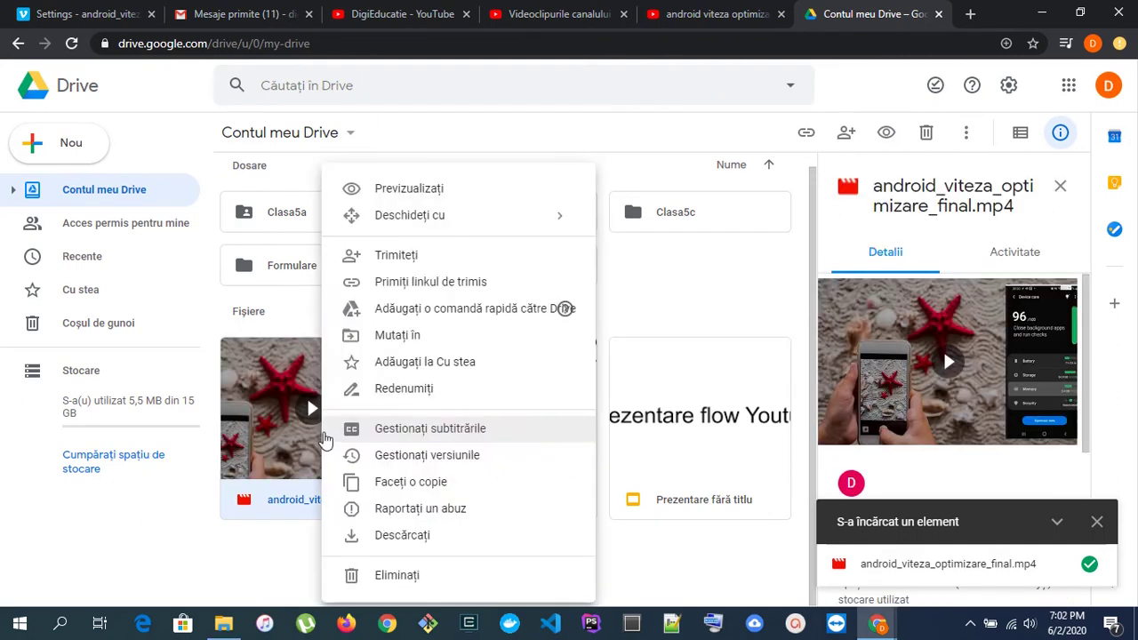
pyautogui.click(418, 265)
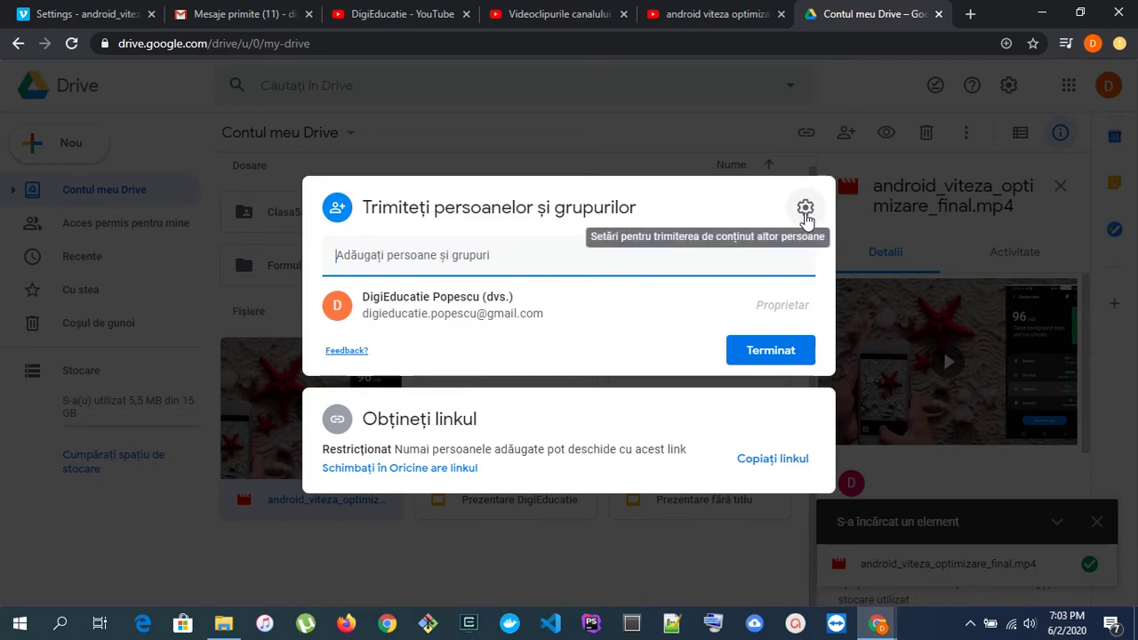
pyautogui.click(804, 210)
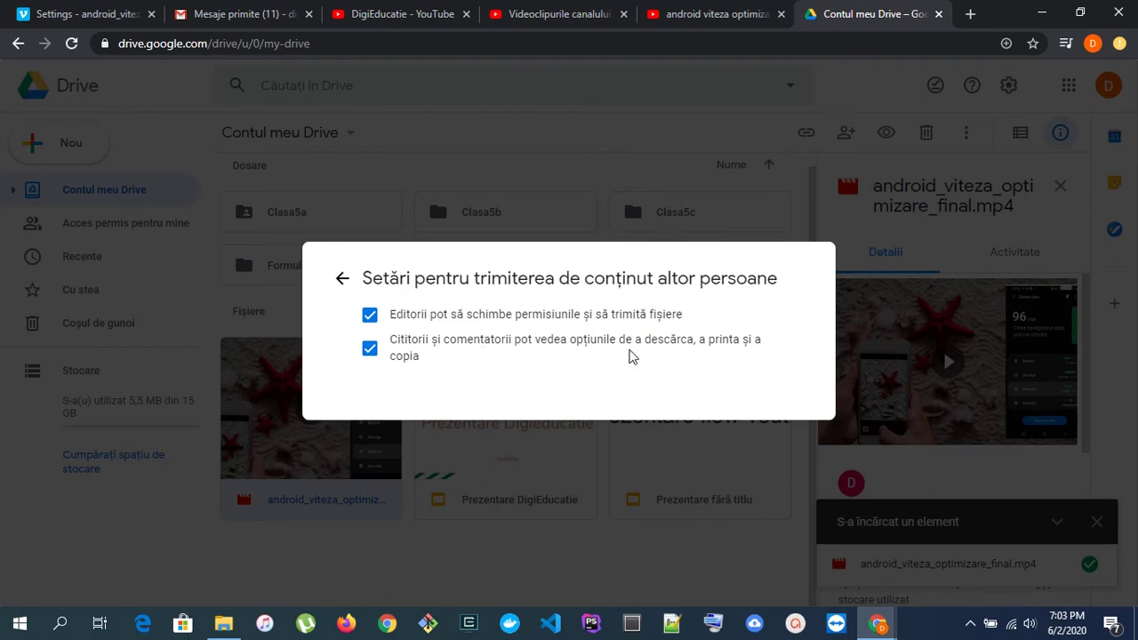
pyautogui.click(342, 278)
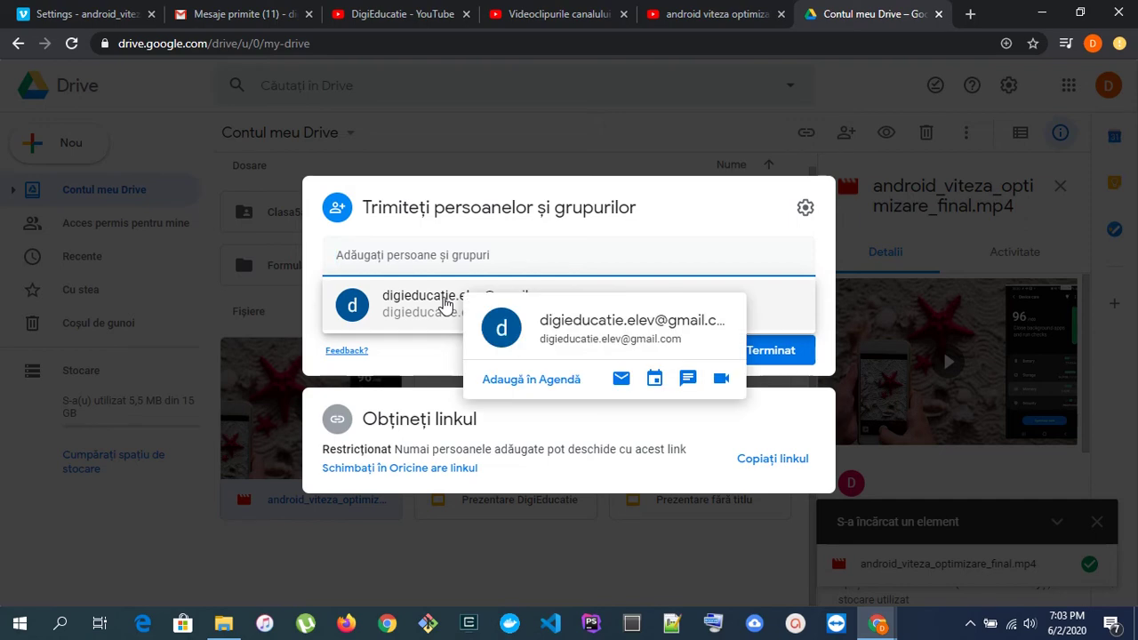
# - Add the student account as a Cititor (viewer) and send the invitation
pyautogui.click(444, 304)
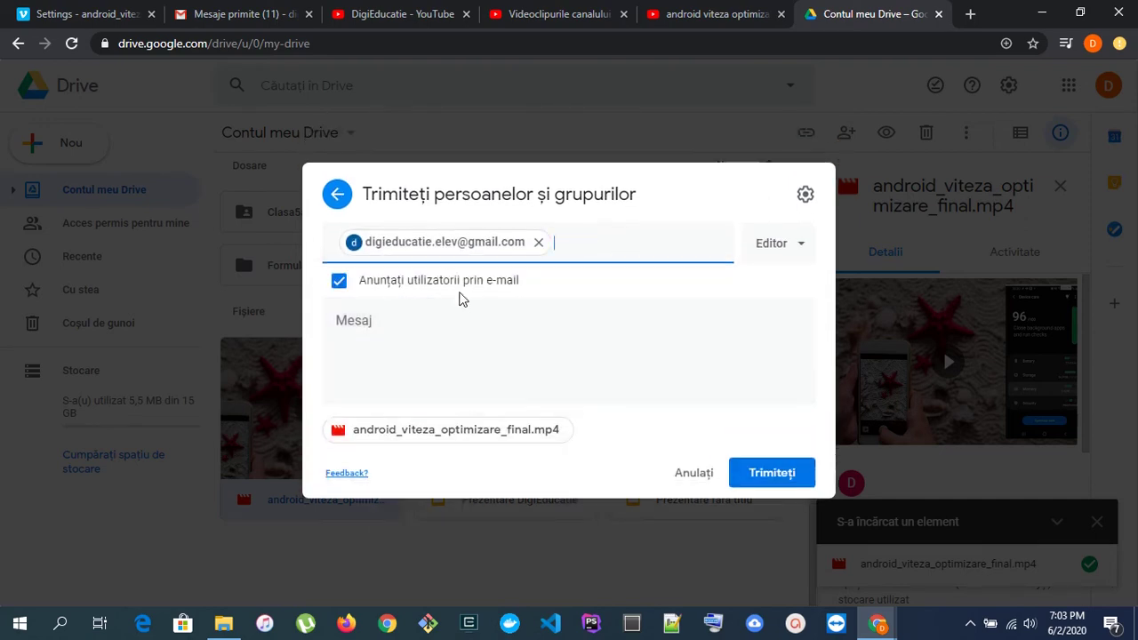
pyautogui.click(775, 258)
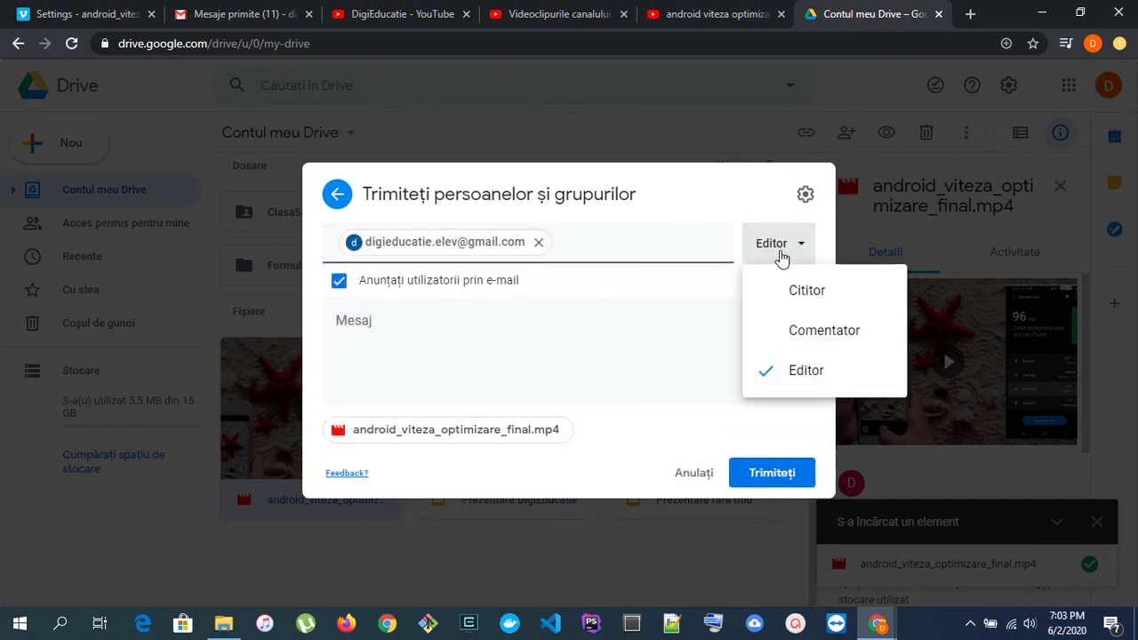
pyautogui.click(825, 302)
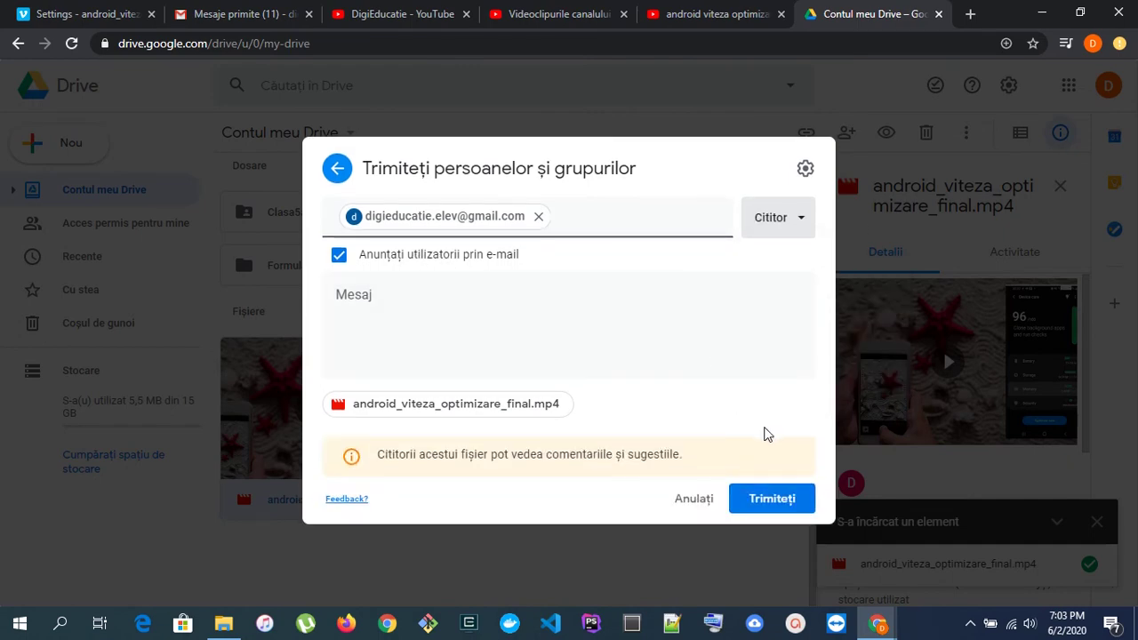
pyautogui.click(764, 498)
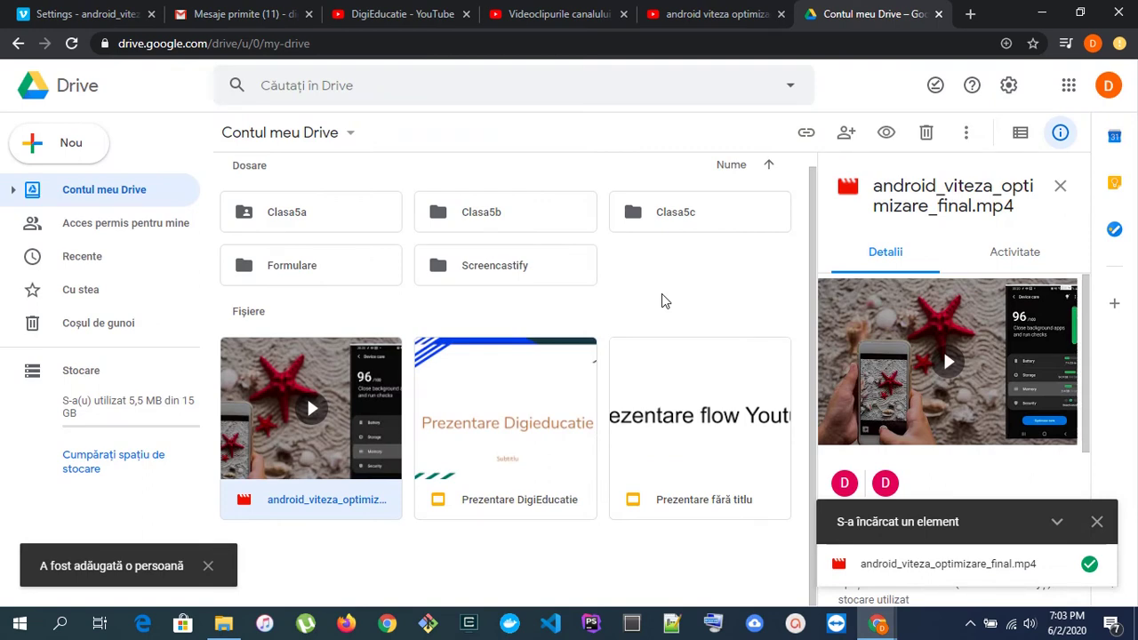
# - Open Gmail in a new tab and sign in with the student's e-mail address
pyautogui.click(970, 13)
pyautogui.write('gmail')
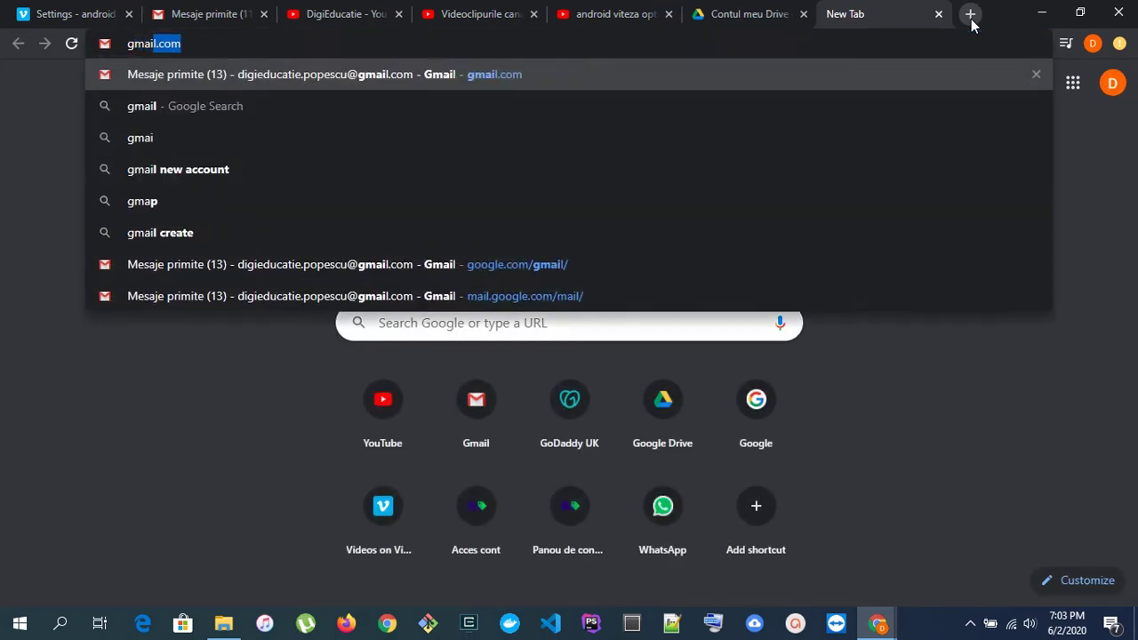
pyautogui.press('Return')
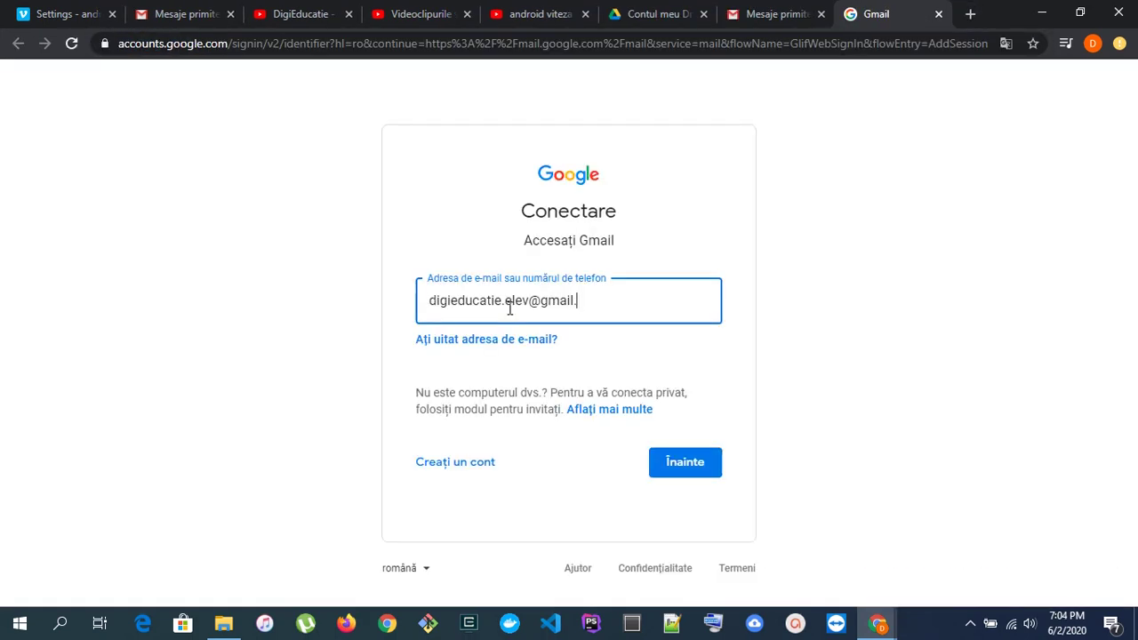
pyautogui.press('Return')
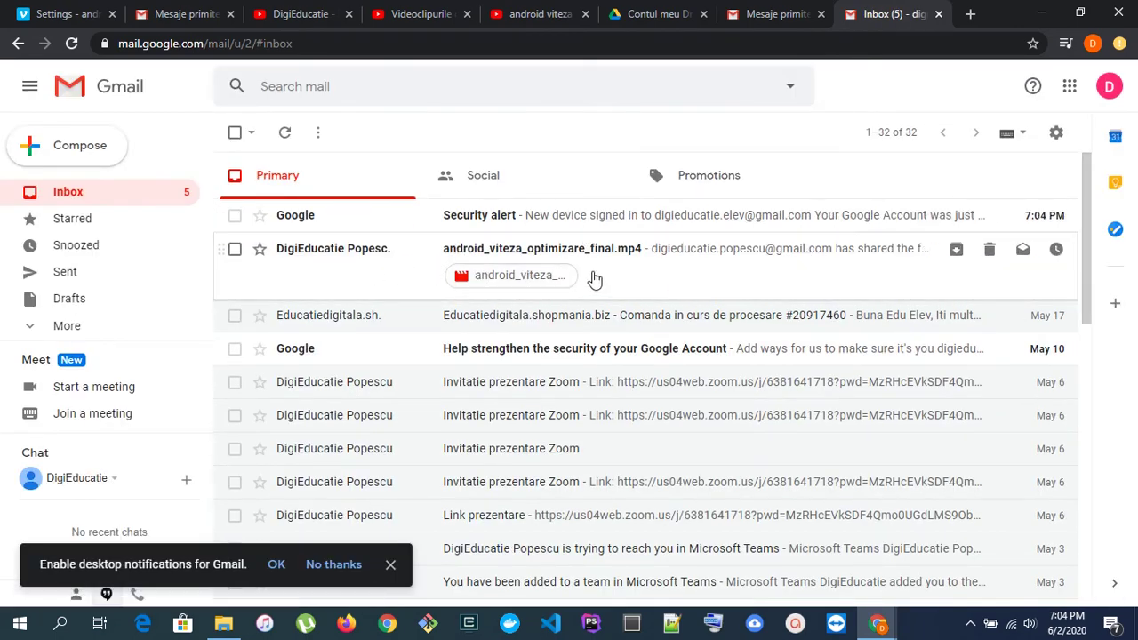
# - Open the shared-video email, launch the video in Google Drive, play and pause it
pyautogui.click(364, 266)
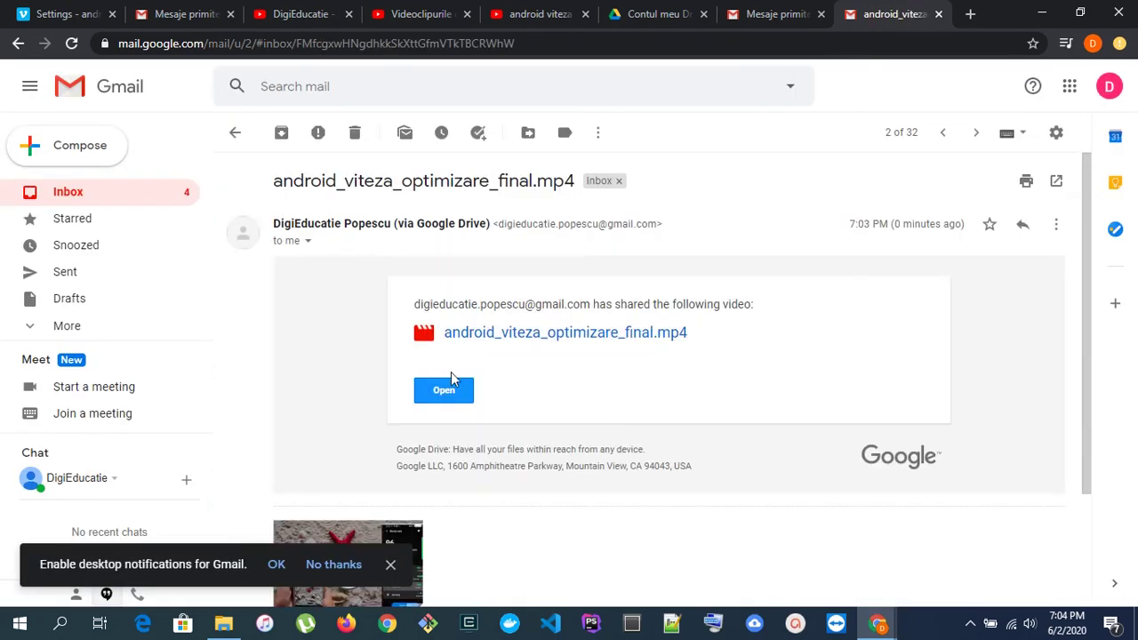
pyautogui.click(447, 386)
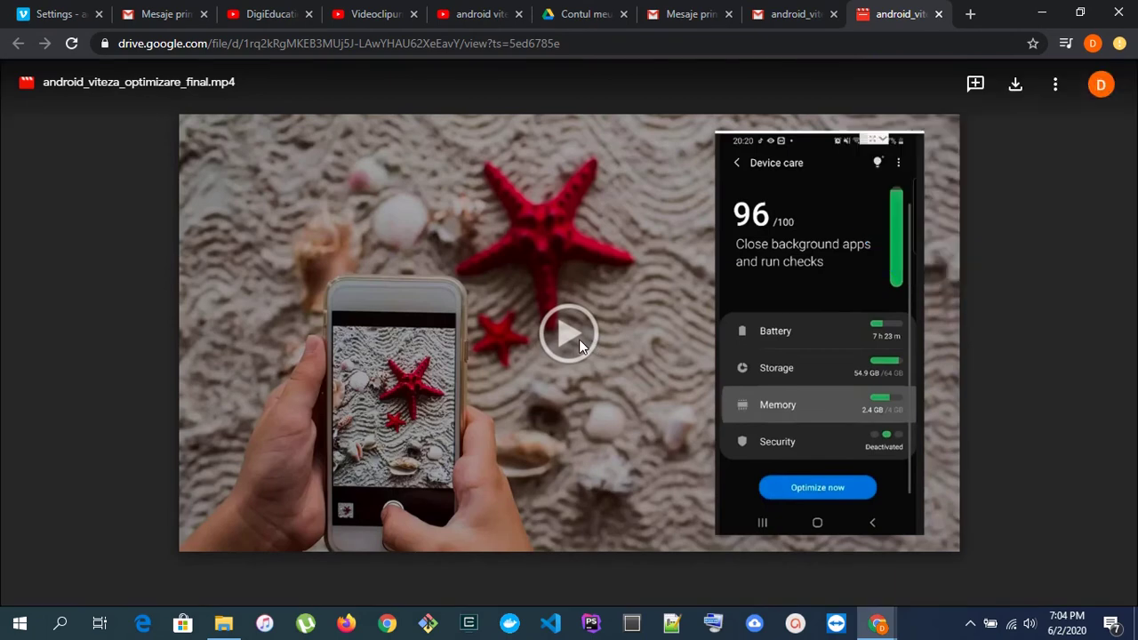
pyautogui.click(573, 346)
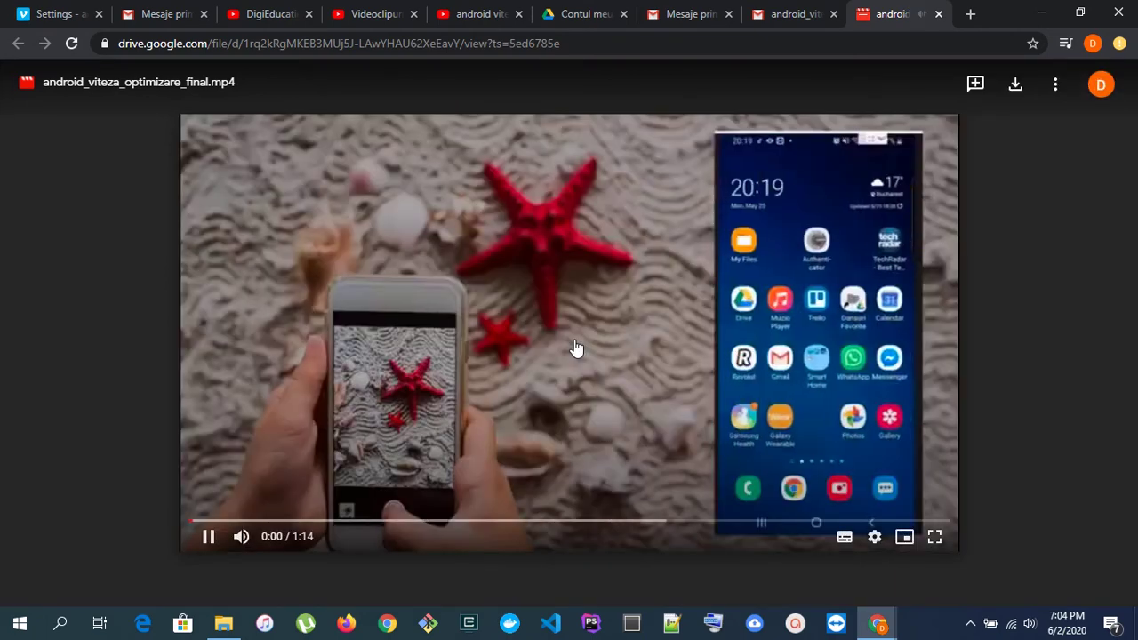
pyautogui.click(208, 536)
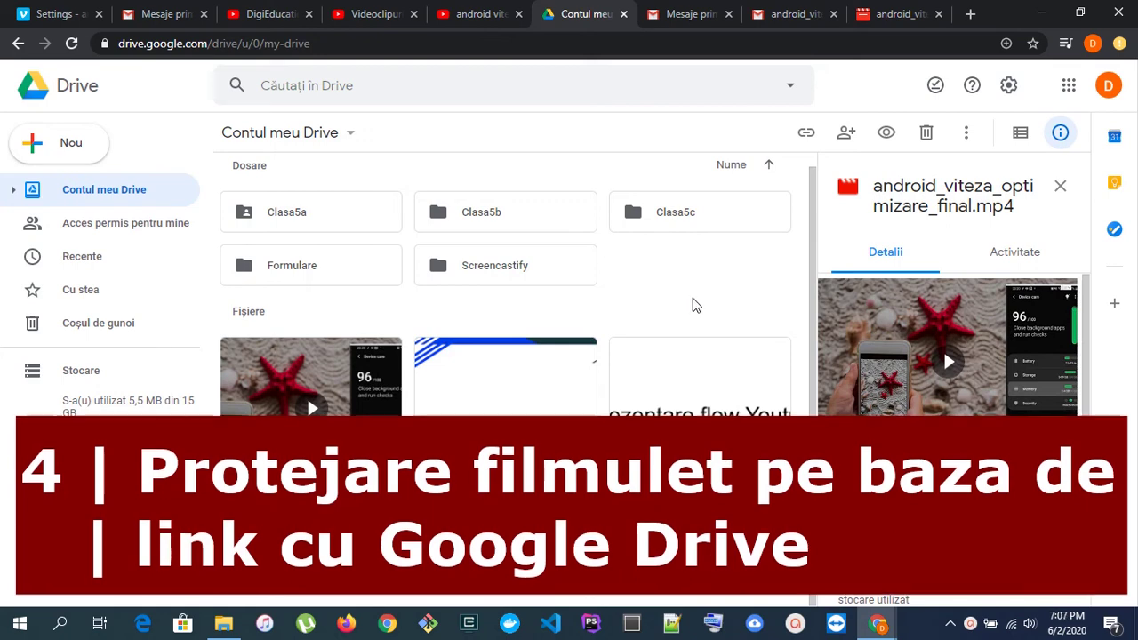
# - Open the sharing settings for the video file in Google Drive
pyautogui.click(424, 566)
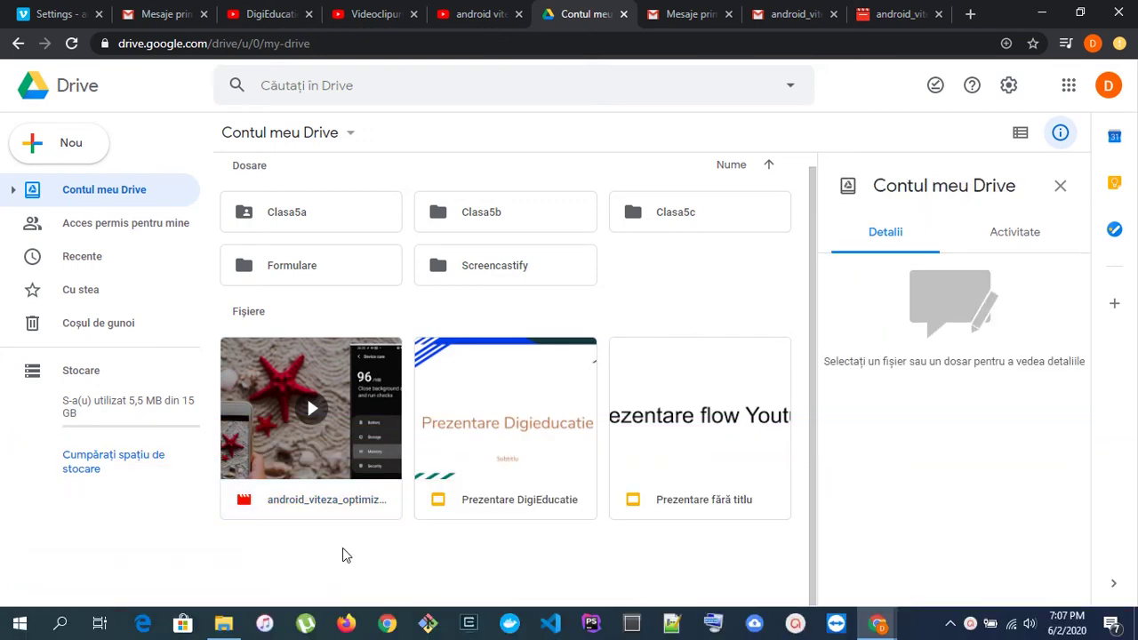
pyautogui.click(305, 469)
pyautogui.rightClick(305, 468)
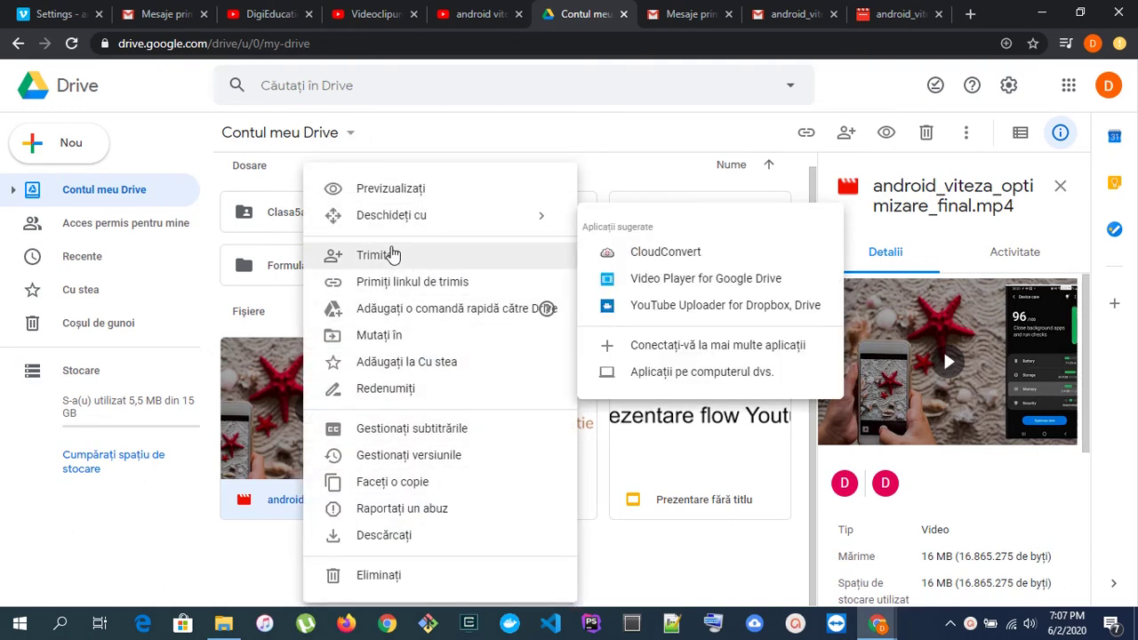
pyautogui.click(390, 259)
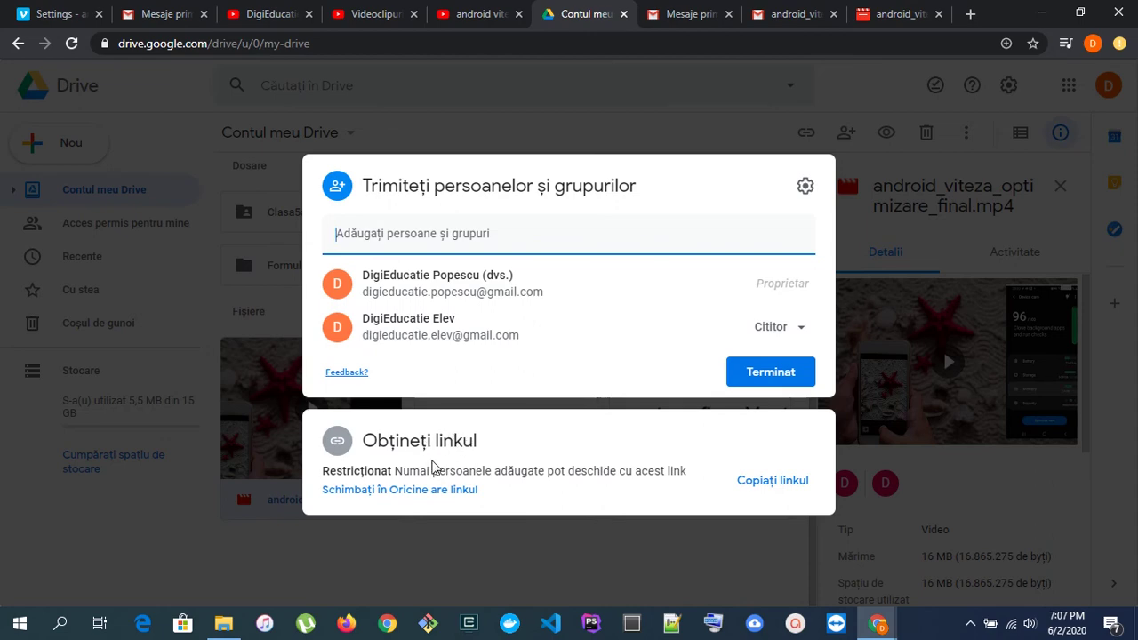
pyautogui.moveTo(321, 470); pyautogui.dragTo(694, 465)
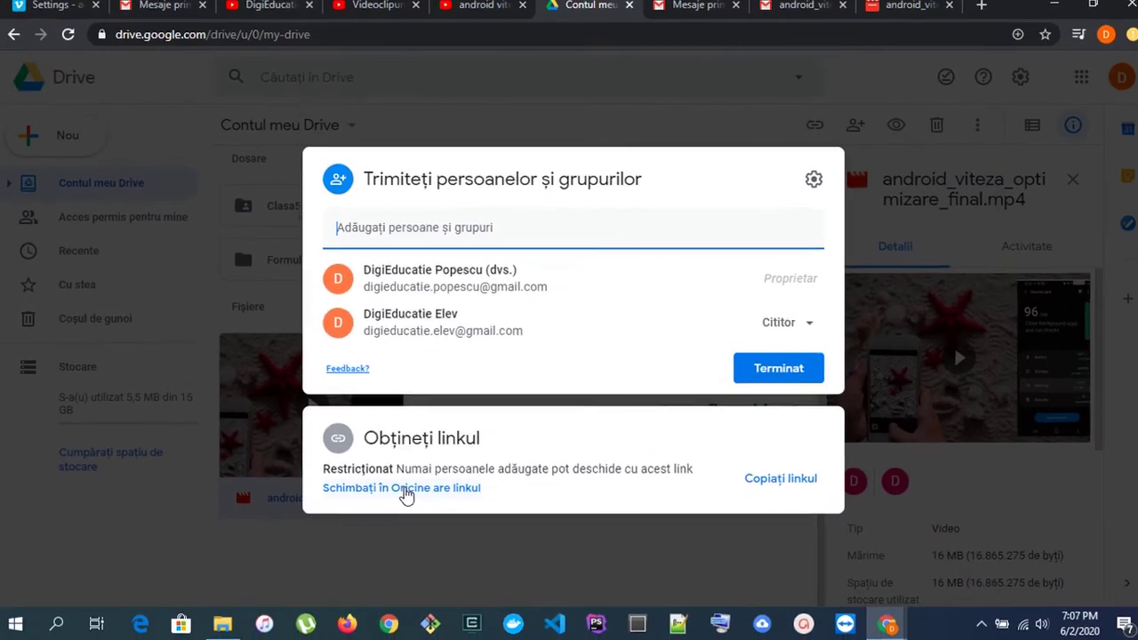
# - Set general access to 'Oricine are linkul' with Cititor (viewer) permission
pyautogui.click(404, 490)
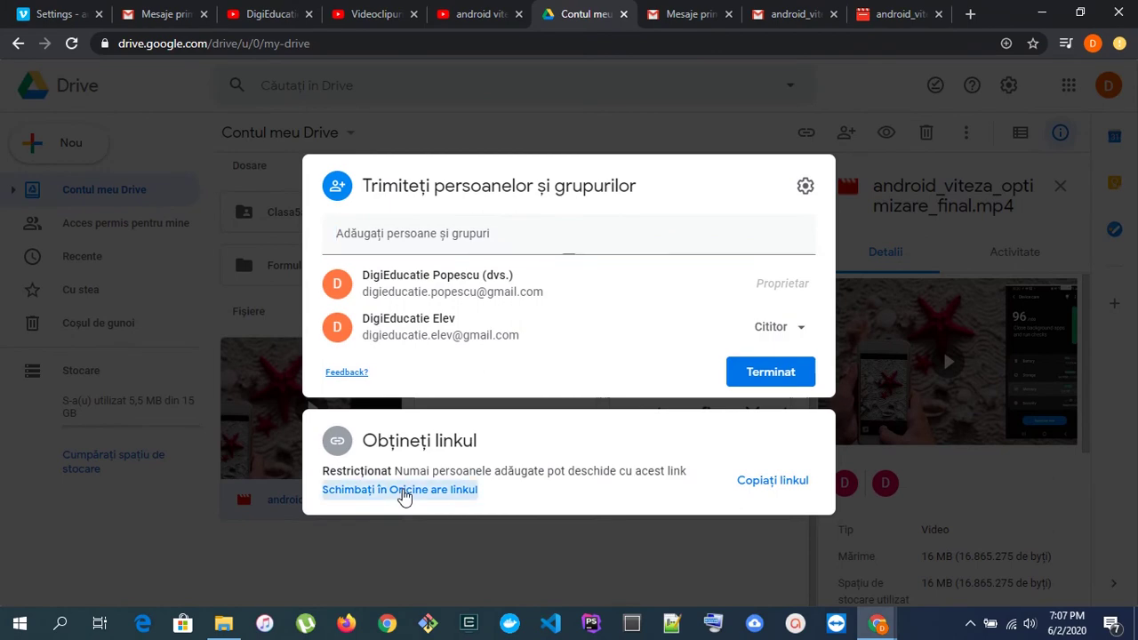
pyautogui.click(702, 208)
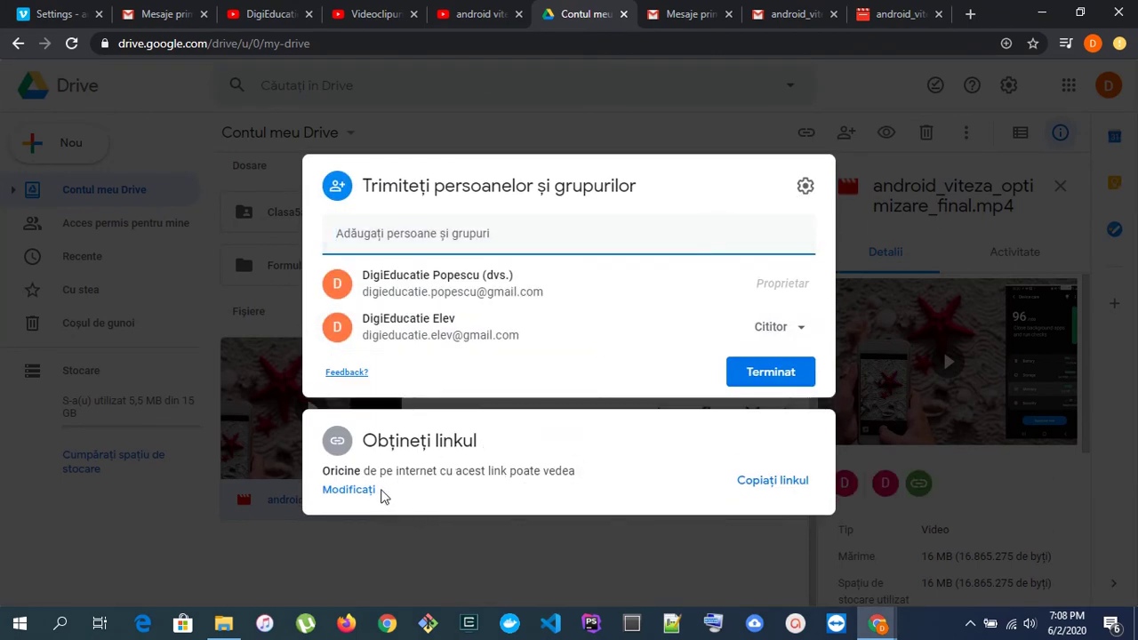
pyautogui.click(469, 476)
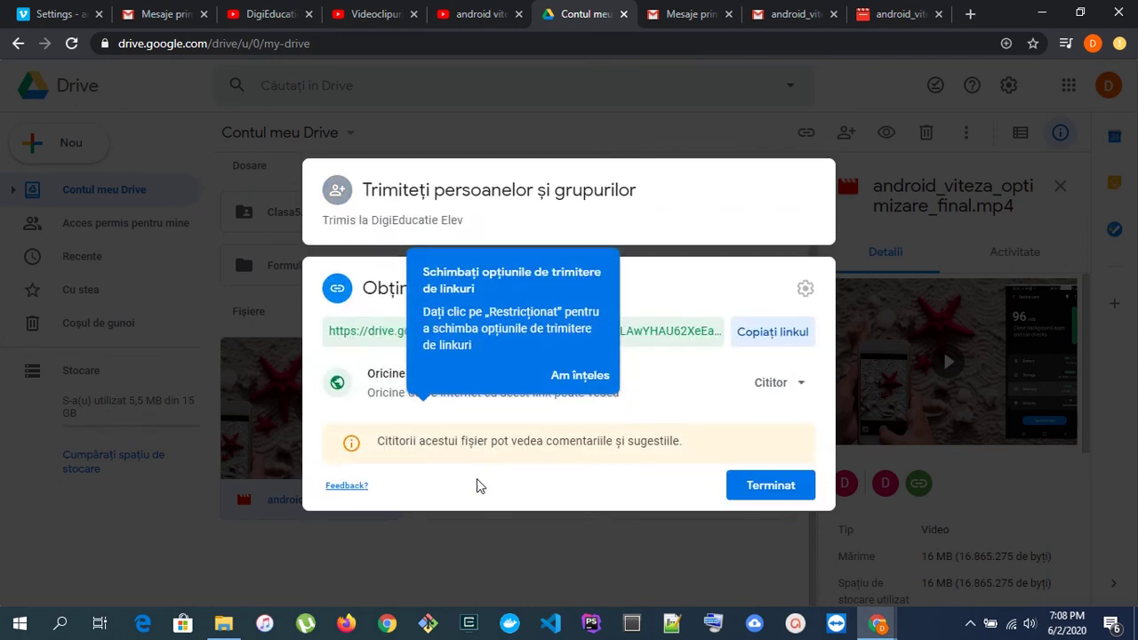
pyautogui.click(580, 376)
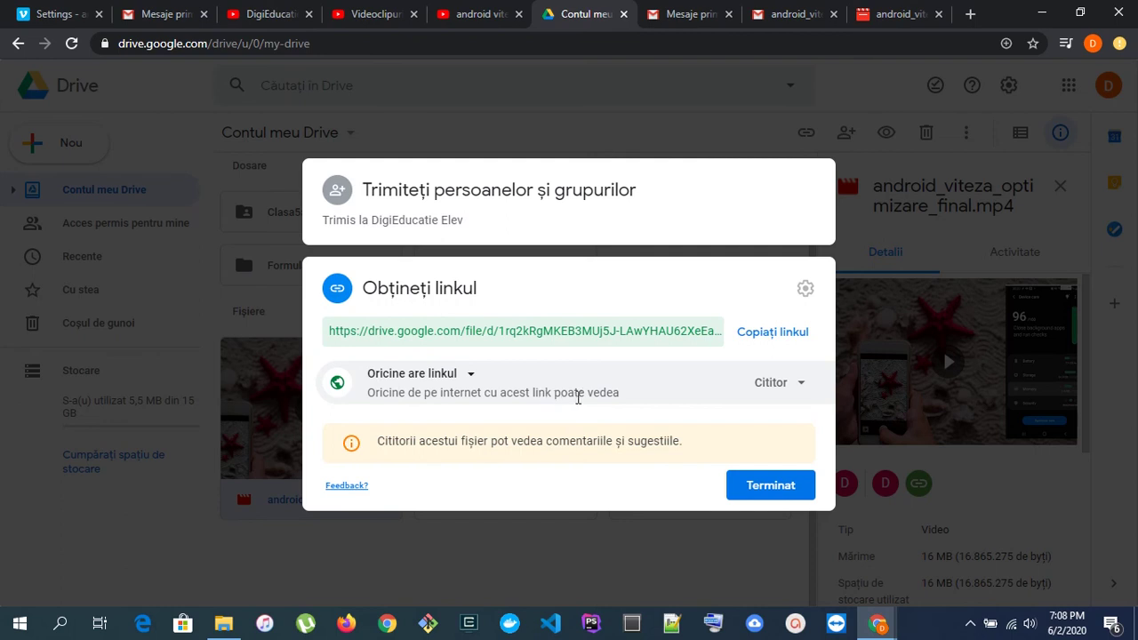
pyautogui.click(788, 388)
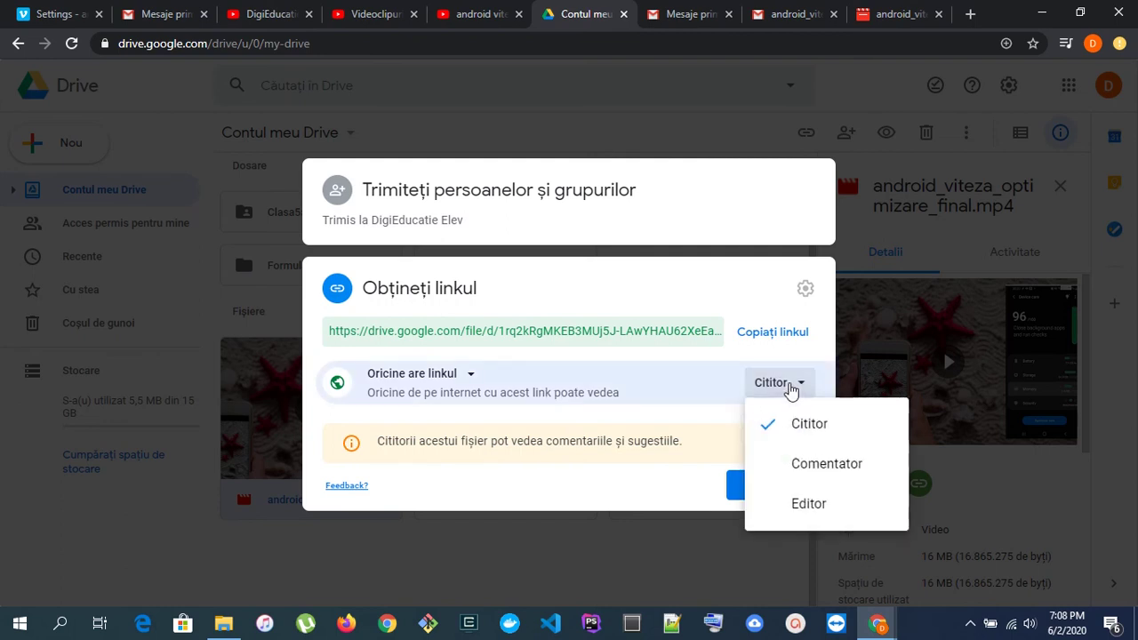
pyautogui.click(807, 423)
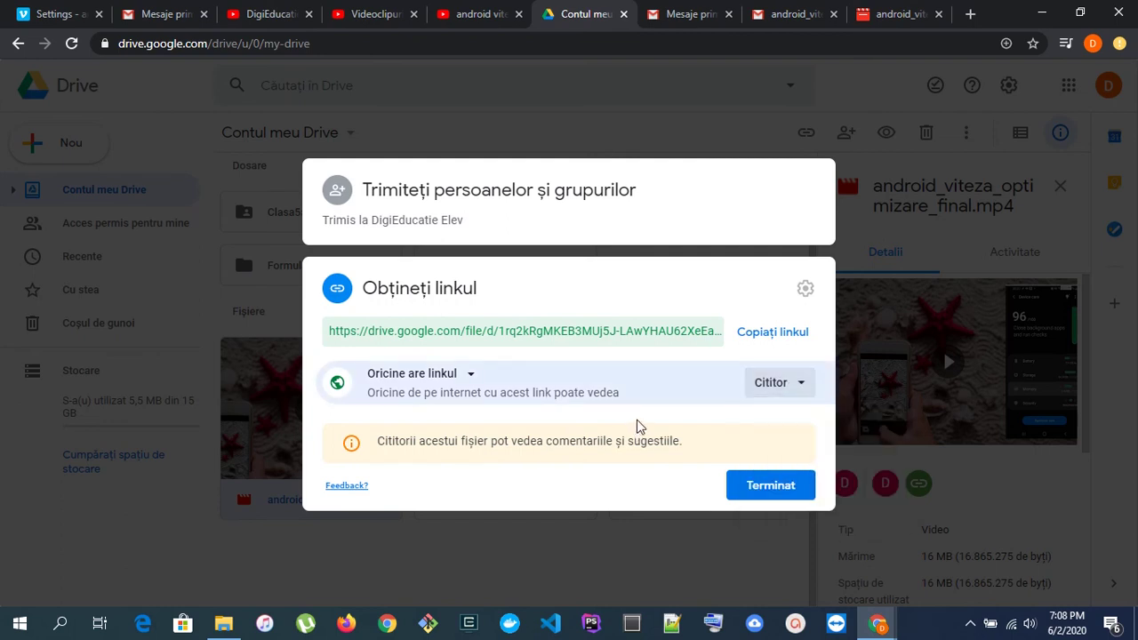
pyautogui.click(769, 487)
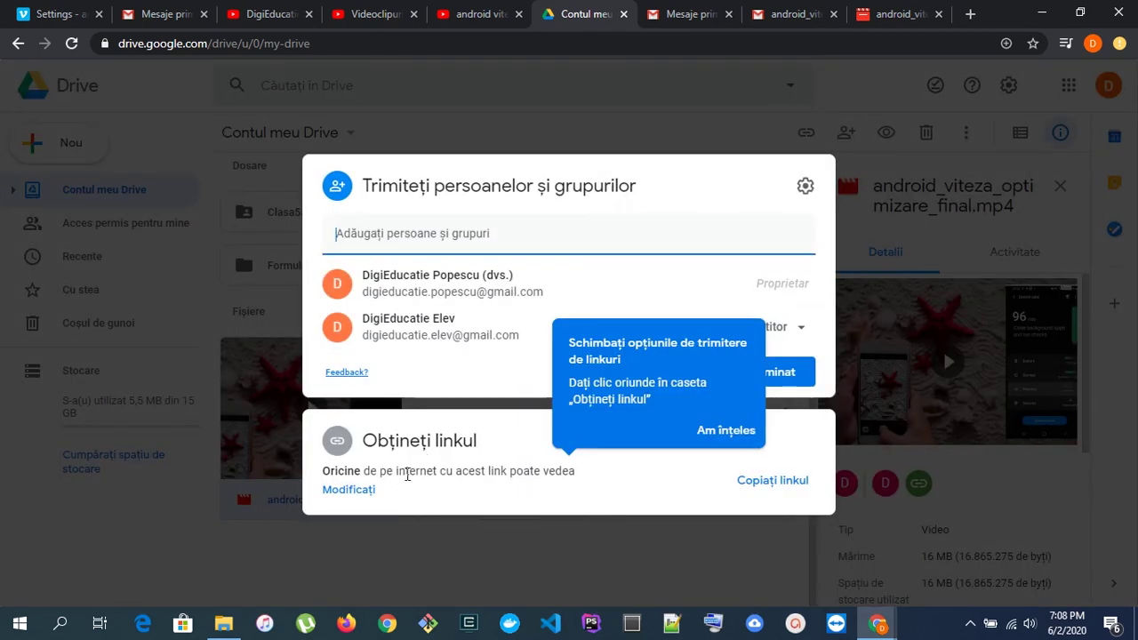
# - Copy the public video link and open a new incognito window
pyautogui.click(716, 431)
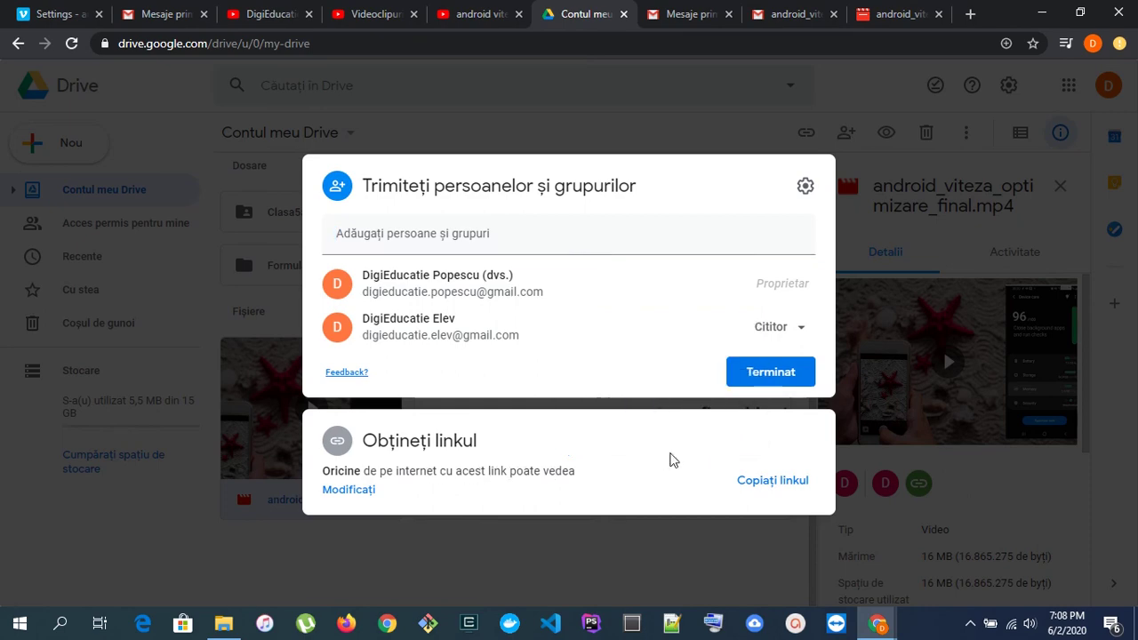
pyautogui.click(754, 486)
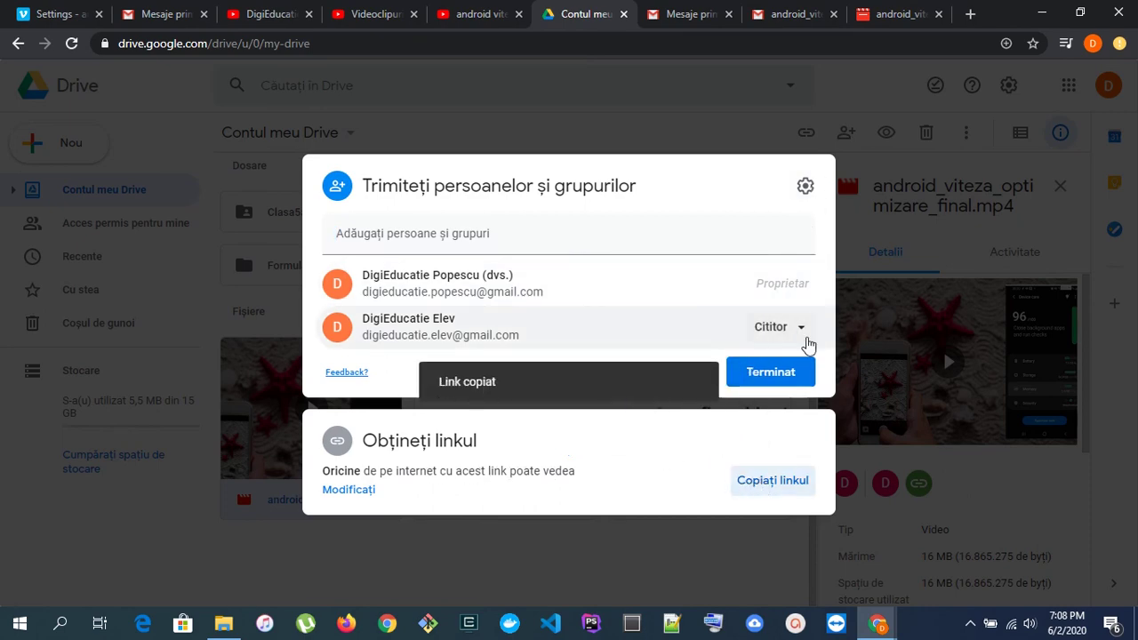
pyautogui.hotkey('ctrl', 'shift', 'n')
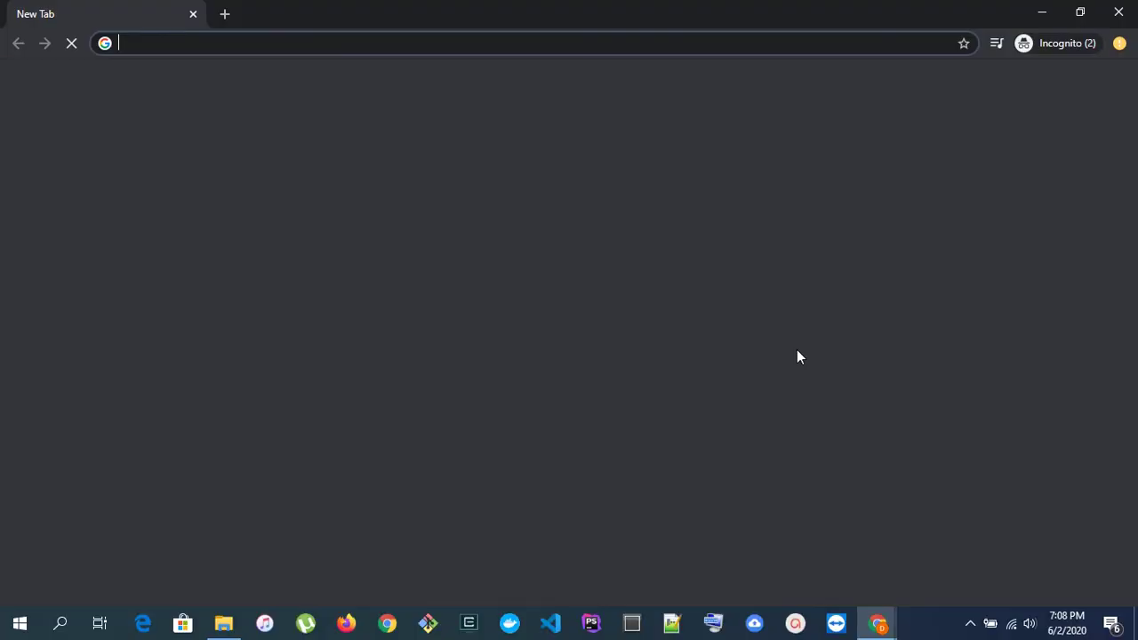
# - Load the copied Drive link in the incognito window and play the video to 0:03 without signing in
pyautogui.hotkey('ctrl', 'v')
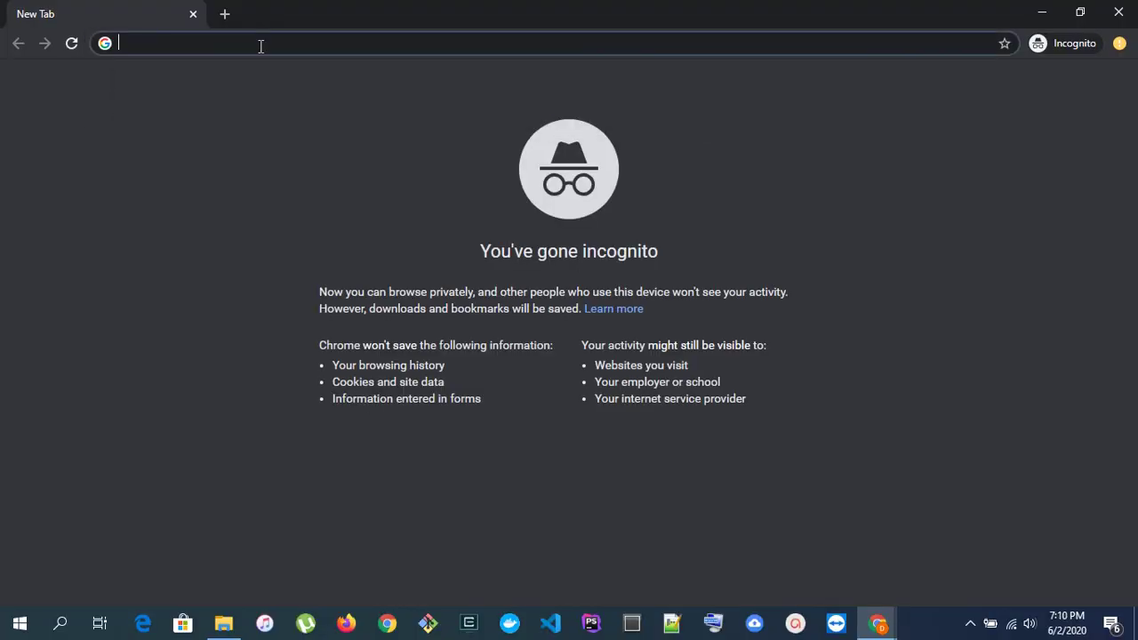
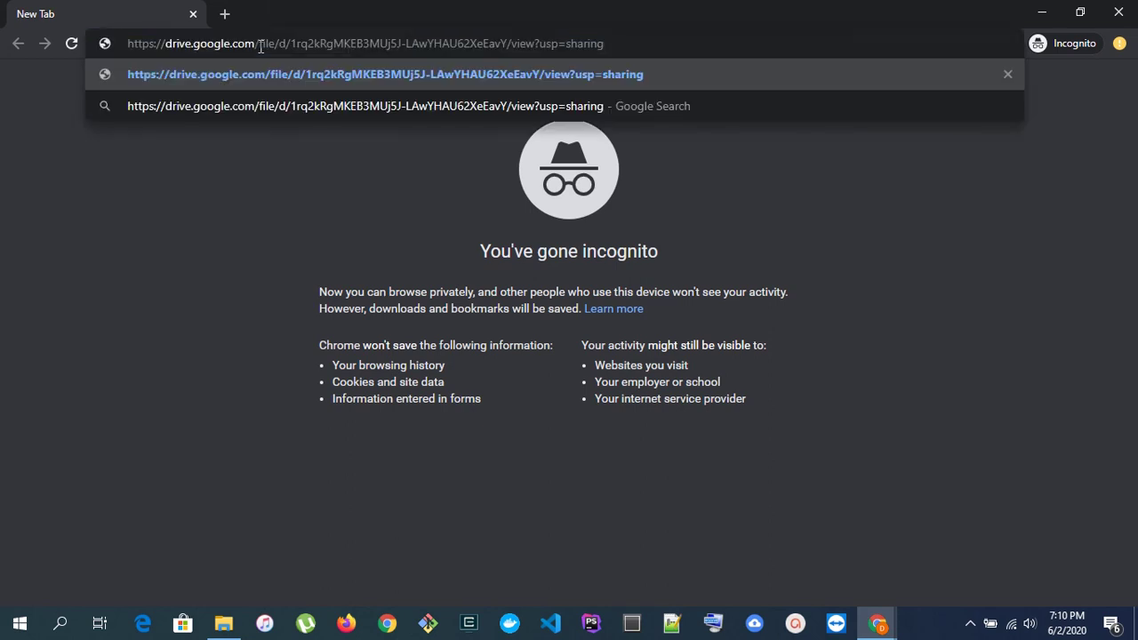
pyautogui.press('Return')
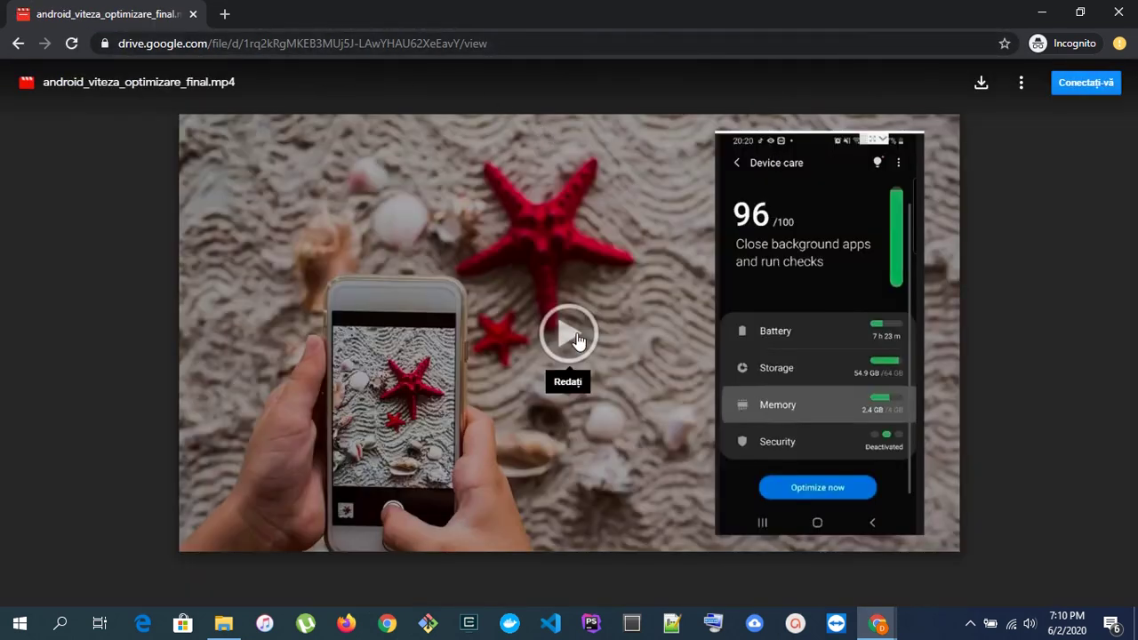
pyautogui.click(569, 334)
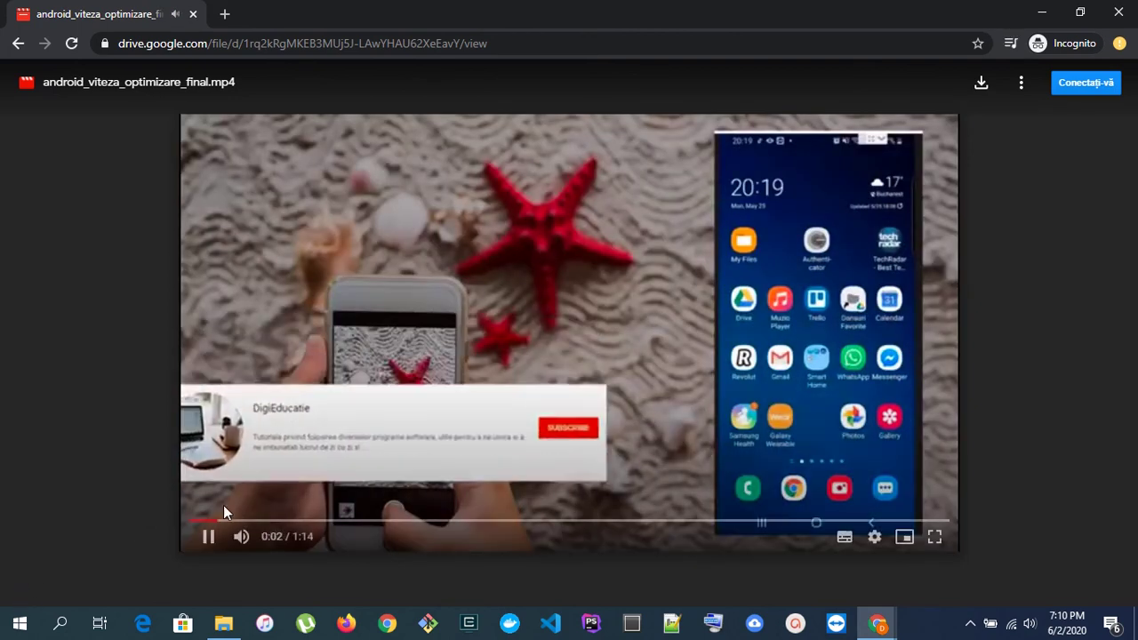
pyautogui.click(210, 537)
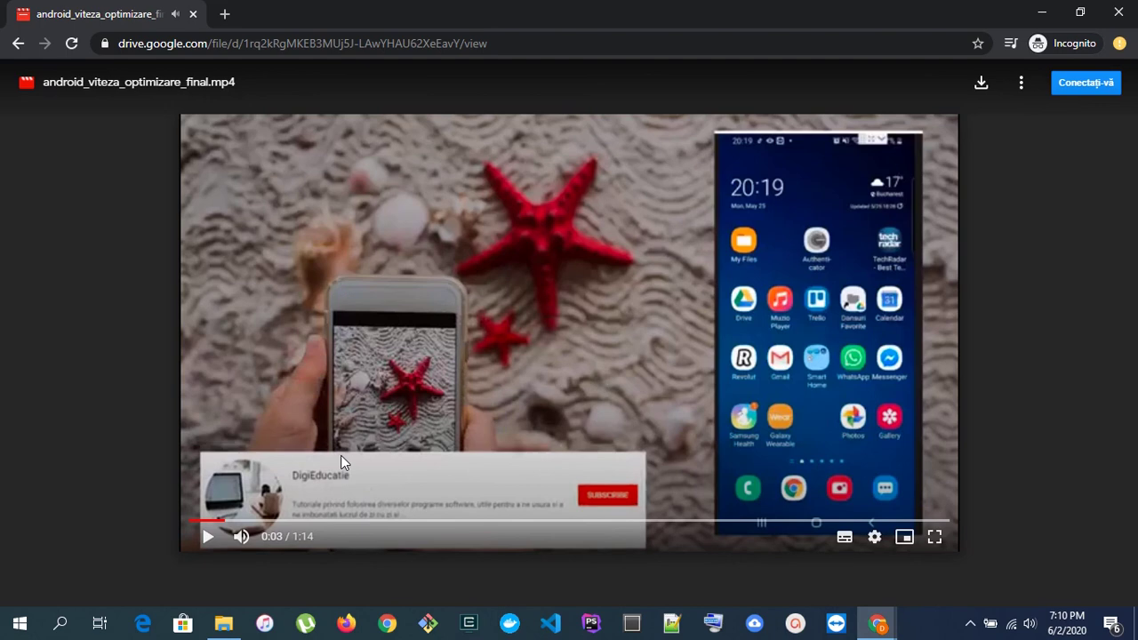